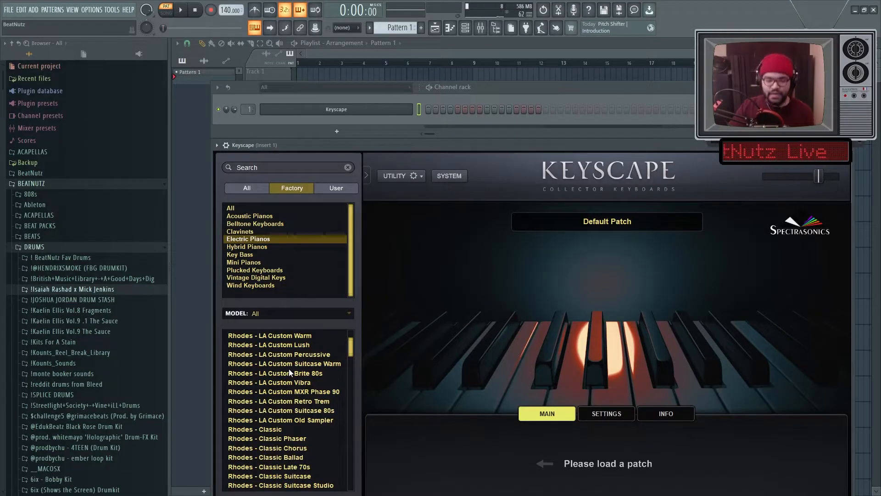
# Step: Load the Wurlitzer 200A - Mellow Noise patch from Keyscape's Electric Pianos list
pyautogui.scroll(-7, 288, 368)
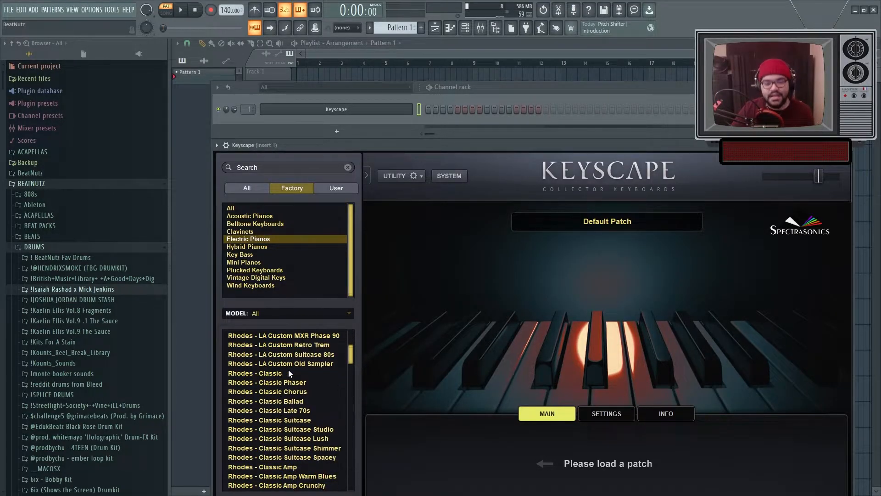
pyautogui.scroll(-2, 283, 371)
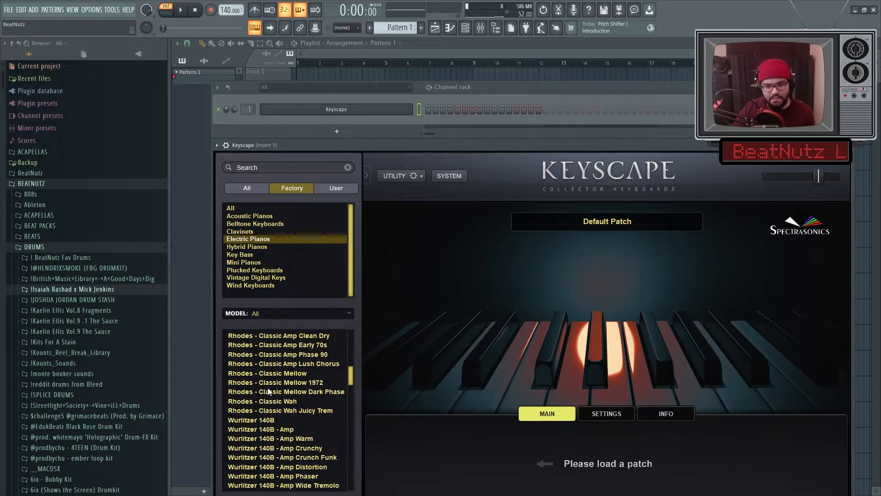
pyautogui.scroll(-2, 277, 363)
pyautogui.scroll(-2, 277, 360)
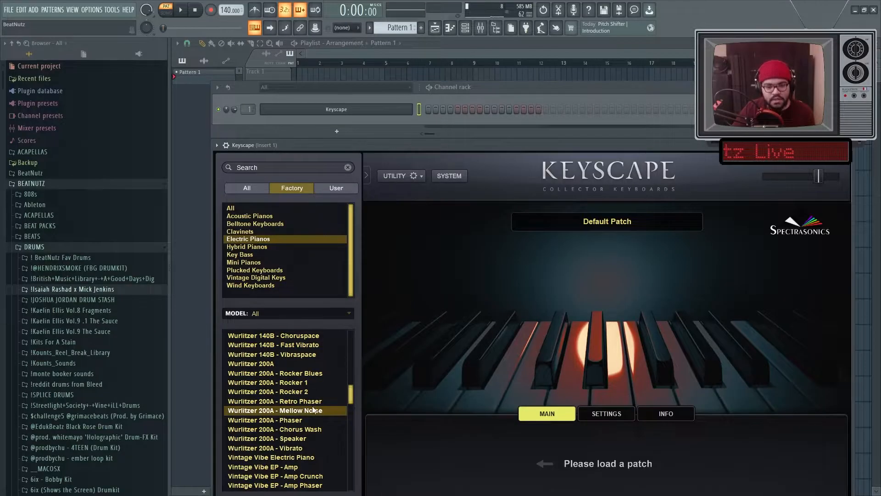
pyautogui.click(313, 409)
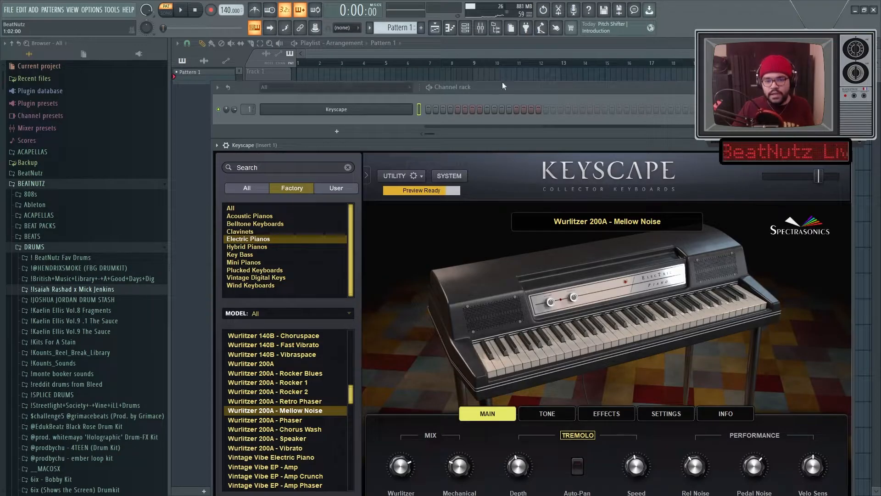
# Step: Place Pattern 1 at the start of Track 1 in the playlist and reopen the channel rack
pyautogui.rightClick(453, 78)
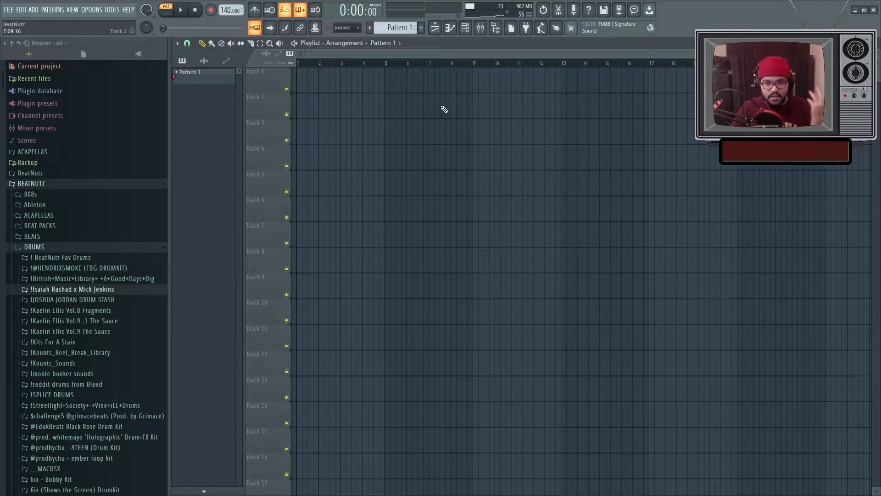
pyautogui.click(299, 76)
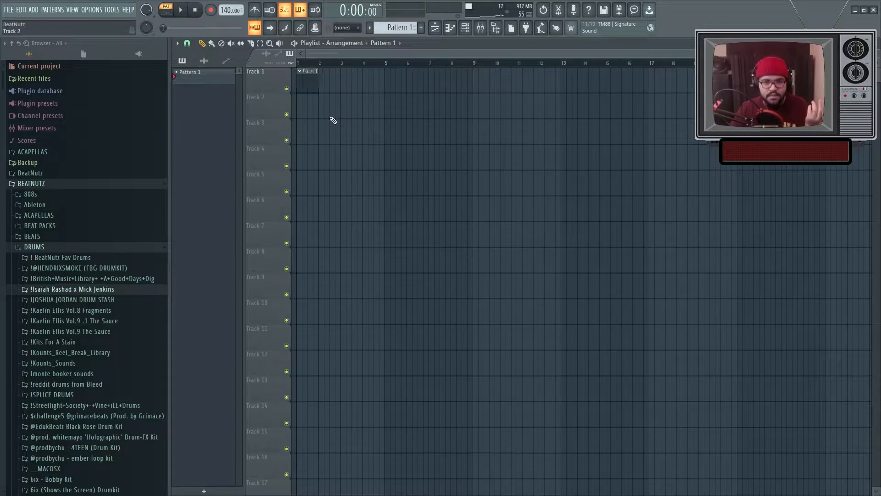
pyautogui.click(465, 27)
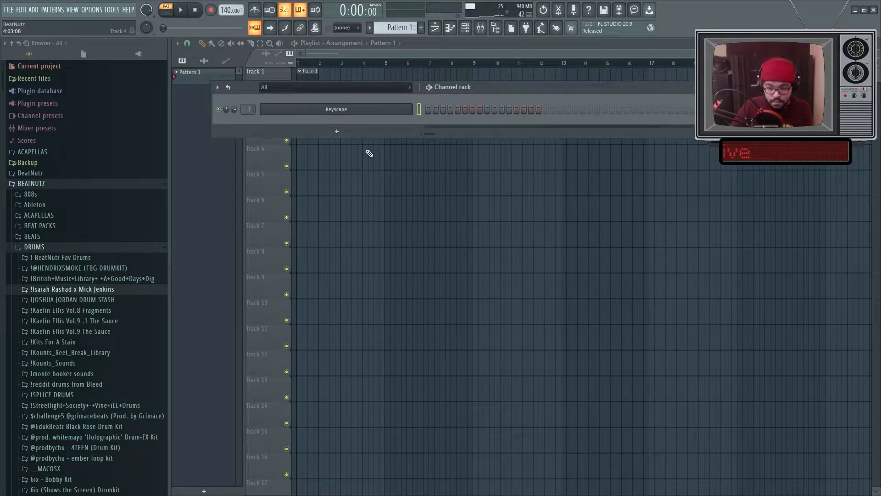
# Step: Browse the MIDI folders in the file browser
pyautogui.click(80, 248)
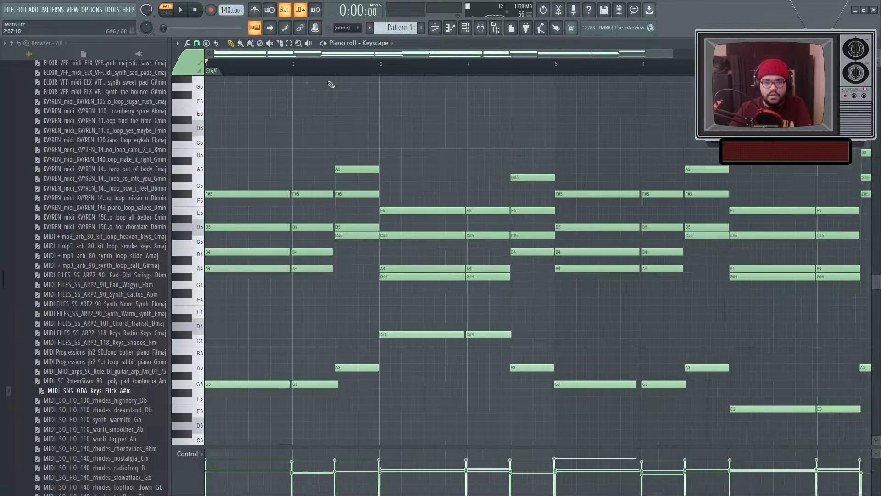
pyautogui.scroll(-4, 330, 87)
pyautogui.scroll(10, 125, 134)
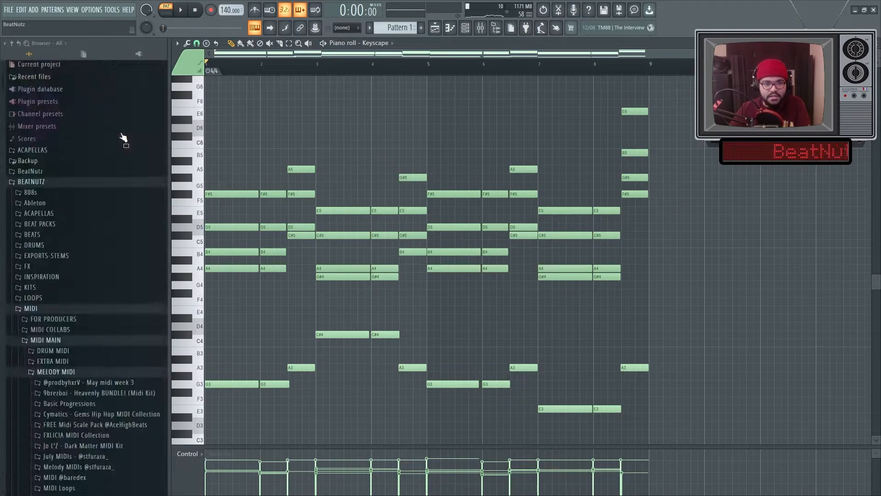
pyautogui.click(37, 311)
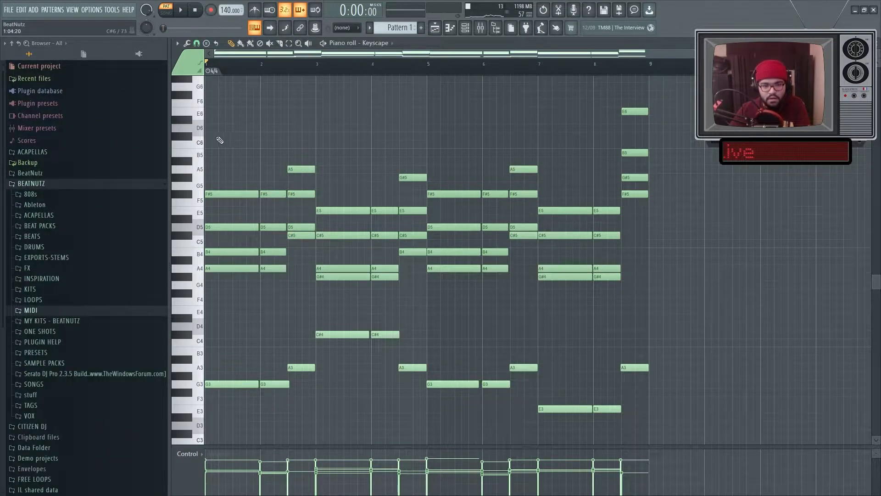
pyautogui.scroll(1, 239, 138)
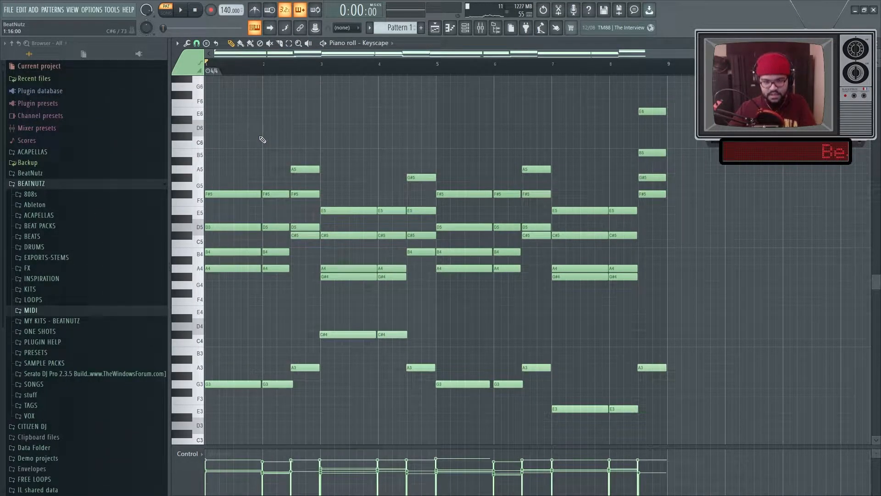
# Step: Play back the chord progression in the Keyscape piano roll
pyautogui.press('space')
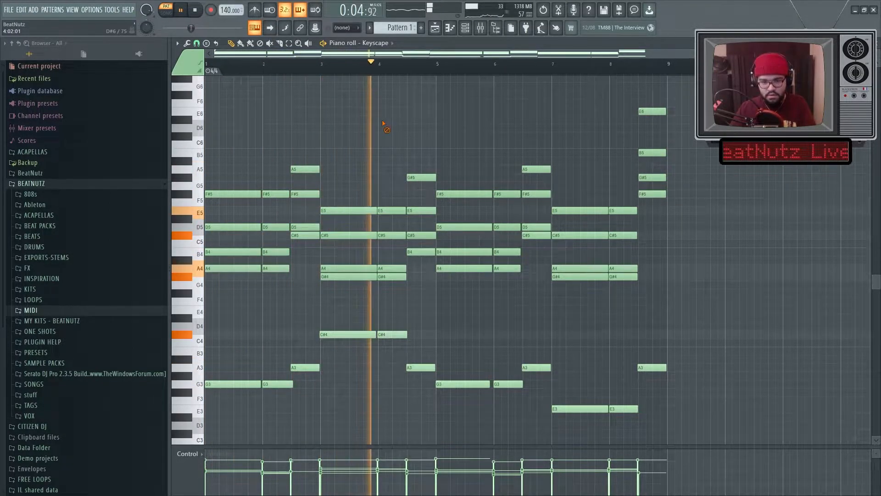
pyautogui.press('space')
pyautogui.scroll(-1, 413, 125)
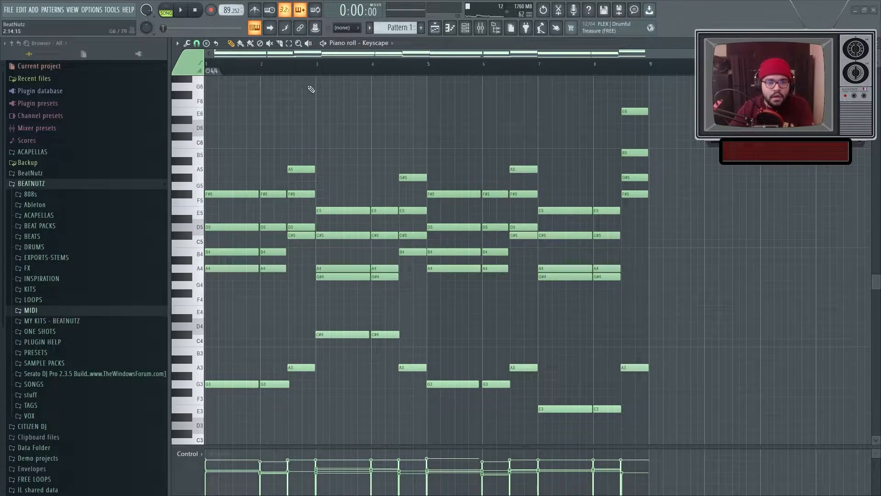
# Step: Reopen the Keyscape piano roll and audition the chords by scrubbing across them
pyautogui.click(434, 29)
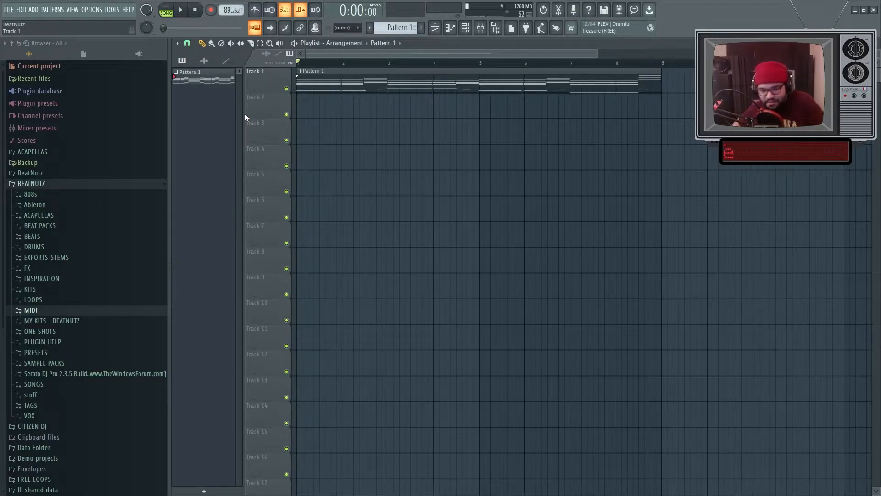
pyautogui.press('F7')
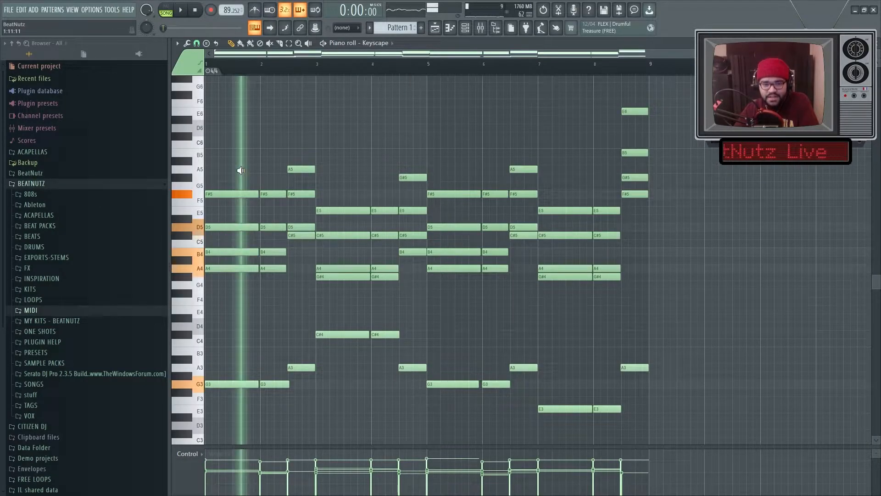
pyautogui.moveTo(240, 171); pyautogui.dragTo(305, 196)
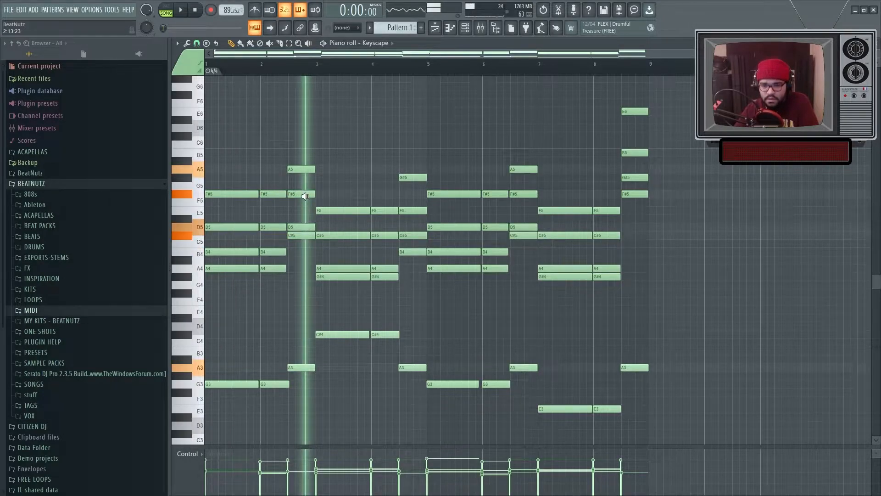
pyautogui.click(466, 217)
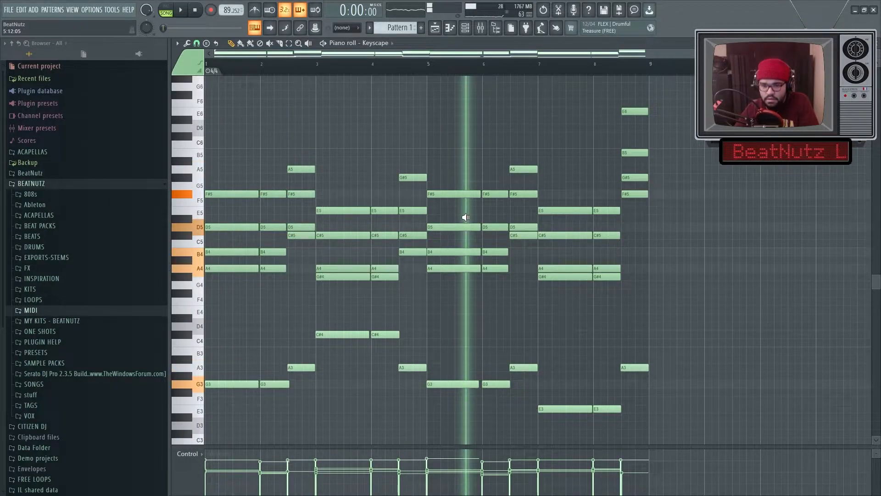
pyautogui.moveTo(468, 217); pyautogui.dragTo(565, 230)
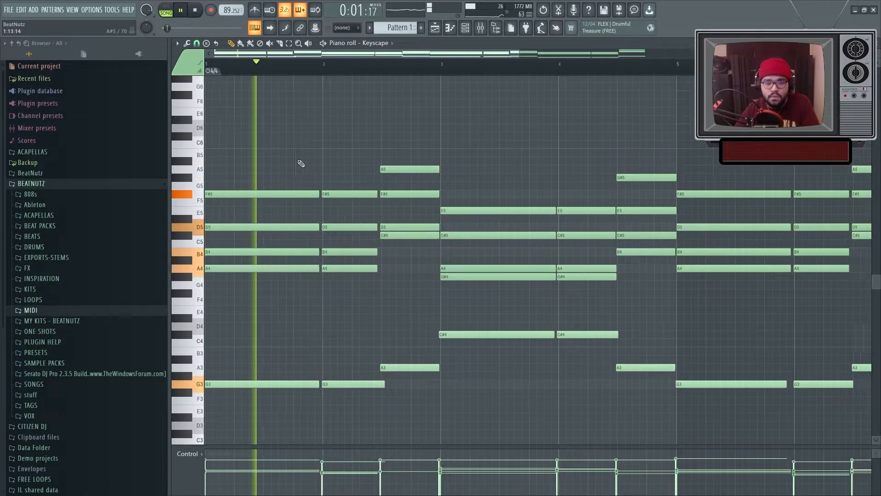
# Step: Select the second chord's notes and play them back while zooming into the piano roll
pyautogui.scroll(-2, 466, 273)
pyautogui.scroll(8, 466, 274)
pyautogui.moveTo(436, 158); pyautogui.dragTo(505, 431)
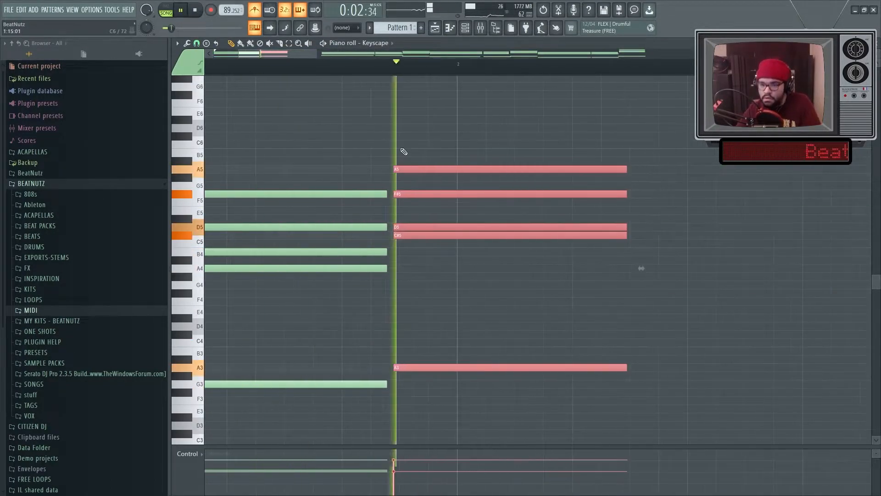
pyautogui.press('space')
pyautogui.scroll(-5, 389, 301)
pyautogui.scroll(5, 376, 290)
pyautogui.scroll(-5, 350, 299)
pyautogui.scroll(6, 429, 257)
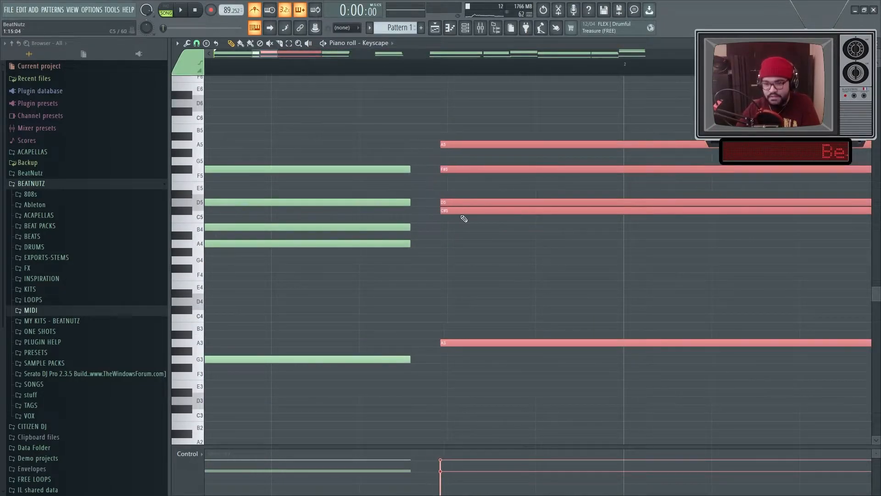
pyautogui.click(196, 43)
pyautogui.click(219, 86)
pyautogui.press('space')
pyautogui.scroll(-5, 301, 285)
pyautogui.press('space')
# Step: Select the third chord's notes and adjust their lengths
pyautogui.moveTo(517, 170); pyautogui.dragTo(601, 319)
pyautogui.scroll(4, 679, 206)
pyautogui.moveTo(291, 187)
pyautogui.mouseDown()
pyautogui.moveTo(525, 188)
pyautogui.moveTo(517, 188)
pyautogui.mouseUp()
pyautogui.moveTo(636, 186); pyautogui.dragTo(581, 186)
pyautogui.scroll(-5, 394, 248)
pyautogui.moveTo(338, 133); pyautogui.dragTo(368, 353)
pyautogui.scroll(3, 360, 338)
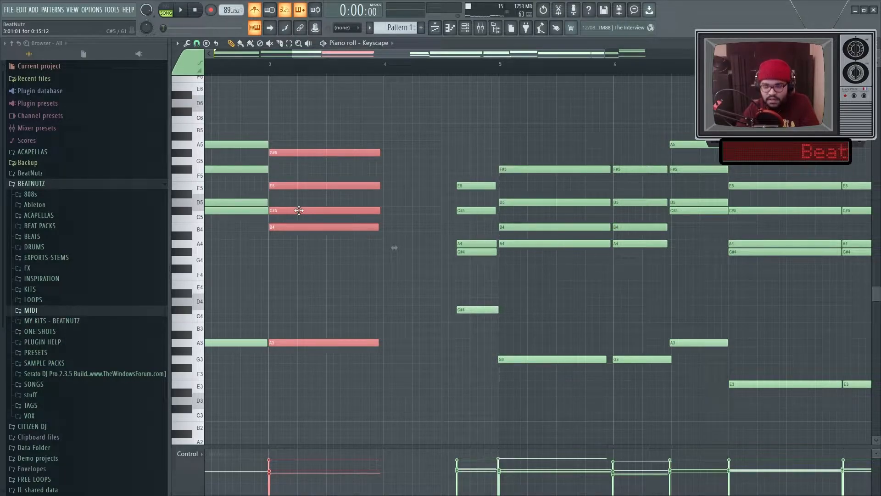
# Step: Copy the G#5 to A3 chord onto the following beat and trim one of its notes
pyautogui.moveTo(298, 210); pyautogui.dragTo(416, 169)
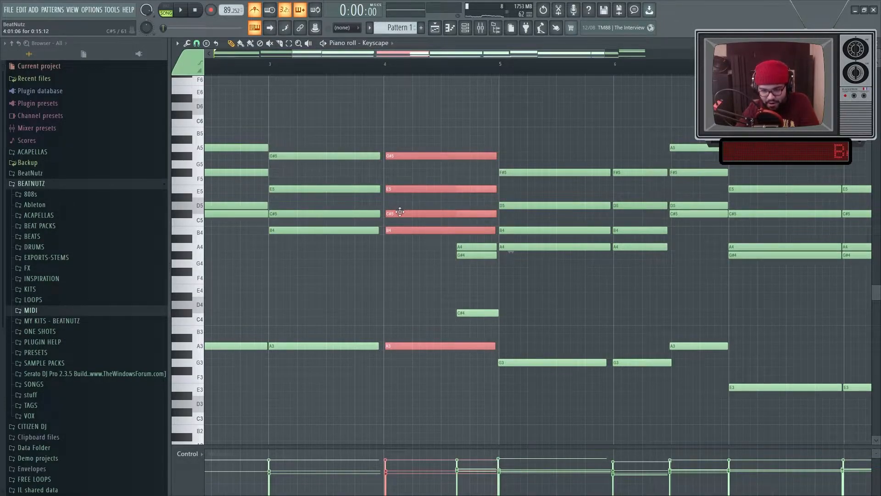
pyautogui.scroll(4, 399, 210)
pyautogui.scroll(-2, 548, 233)
pyautogui.moveTo(675, 230); pyautogui.dragTo(585, 234)
pyautogui.keyDown('ctrl'); pyautogui.click(571, 259); pyautogui.keyUp('ctrl')
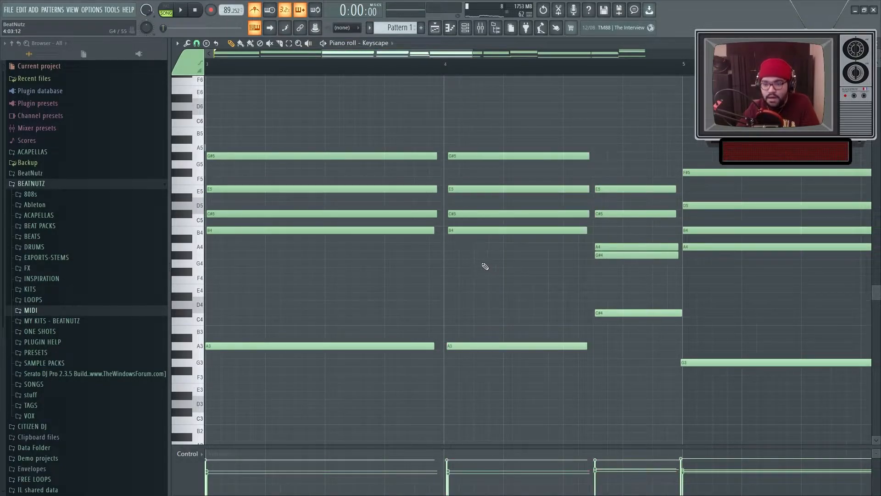
# Step: Transpose the copied chord's bass note up two semitones to B3
pyautogui.scroll(2, 483, 265)
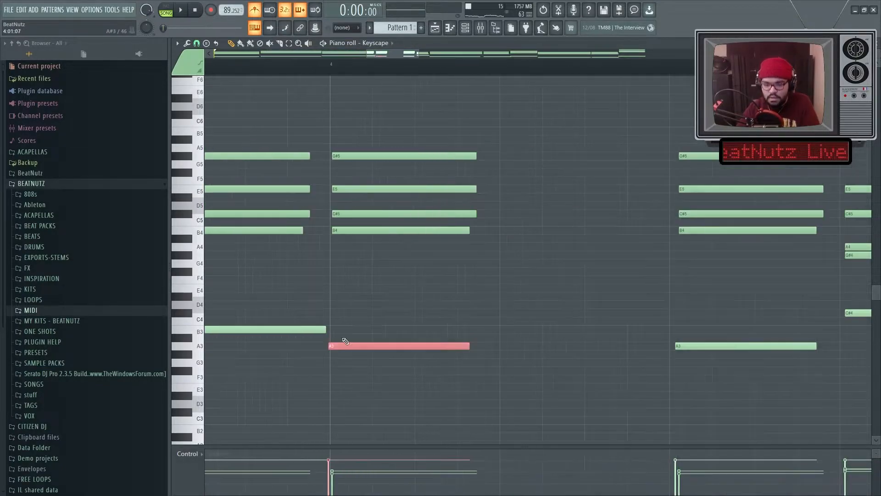
pyautogui.hotkey('shift', 'Up')
pyautogui.hotkey('shift', 'Up')
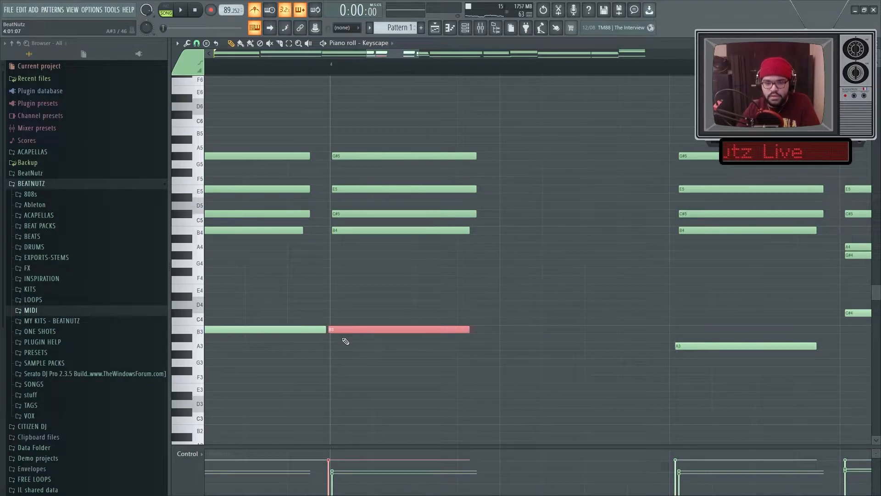
# Step: Lengthen the B3 chord up to the next chord and play it back
pyautogui.moveTo(438, 364); pyautogui.dragTo(666, 163)
pyautogui.press('space')
pyautogui.click(458, 173)
pyautogui.click(368, 214)
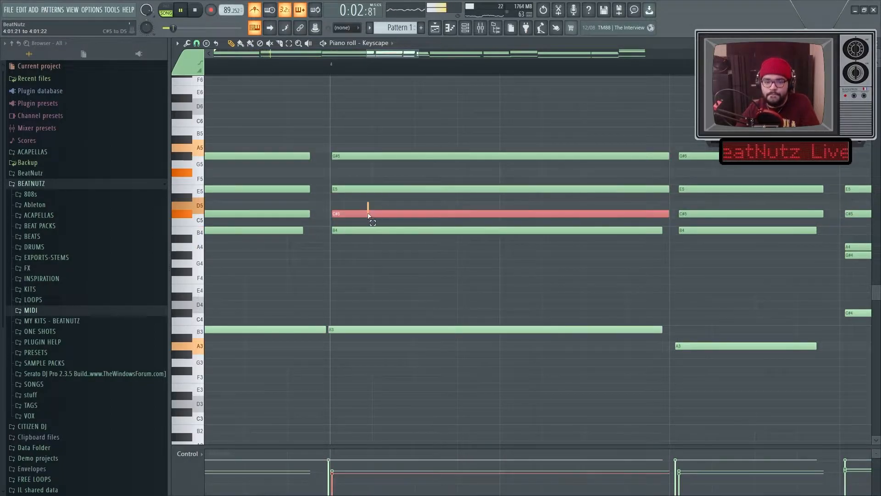
pyautogui.moveTo(368, 211); pyautogui.dragTo(353, 186)
# Step: Offset the G3 chord's notes by nudging individual notes earlier and later for a strummed feel
pyautogui.scroll(-5, 361, 179)
pyautogui.scroll(5, 265, 240)
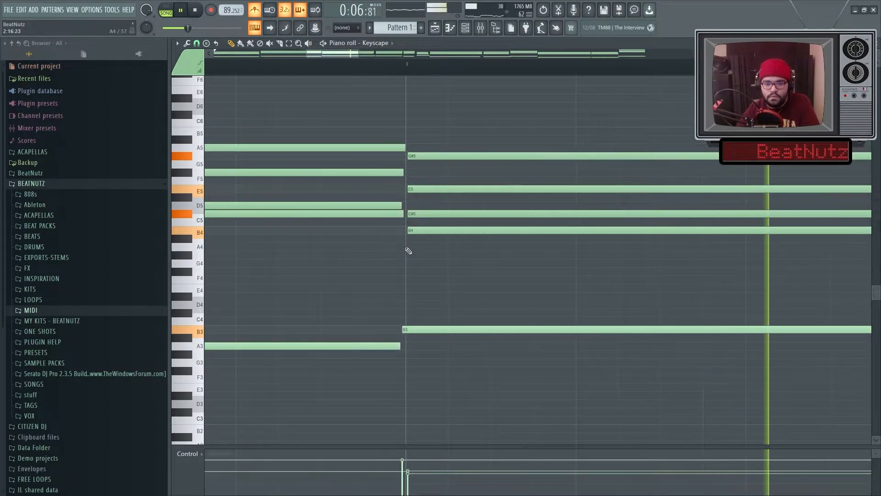
pyautogui.scroll(-3, 410, 250)
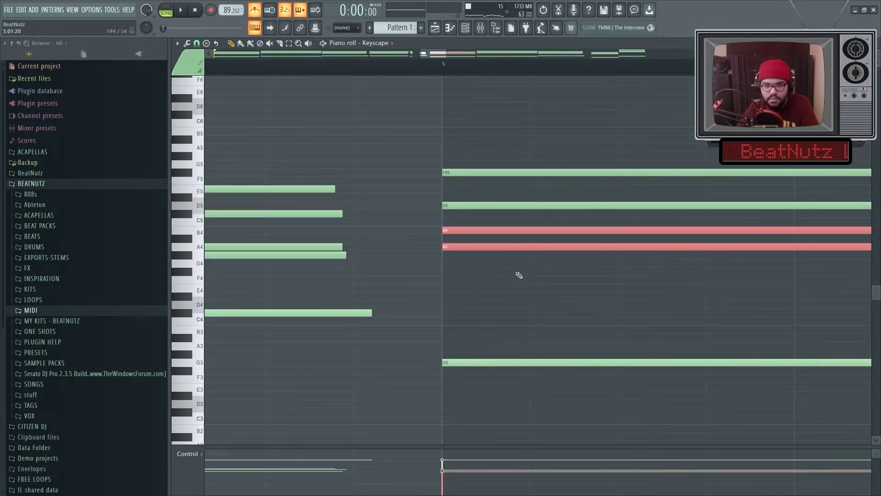
pyautogui.hotkey('shift', 'Left')
pyautogui.hotkey('shift', 'Left')
pyautogui.hotkey('shift', 'Left')
pyautogui.keyDown('ctrl'); pyautogui.click(520, 276); pyautogui.keyUp('ctrl')
pyautogui.keyDown('ctrl'); pyautogui.click(488, 246); pyautogui.keyUp('ctrl')
pyautogui.hotkey('shift', 'Right')
pyautogui.hotkey('shift', 'Right')
pyautogui.hotkey('shift', 'Right')
pyautogui.keyDown('ctrl'); pyautogui.click(503, 266); pyautogui.keyUp('ctrl')
pyautogui.keyDown('ctrl'); pyautogui.click(486, 206); pyautogui.keyUp('ctrl')
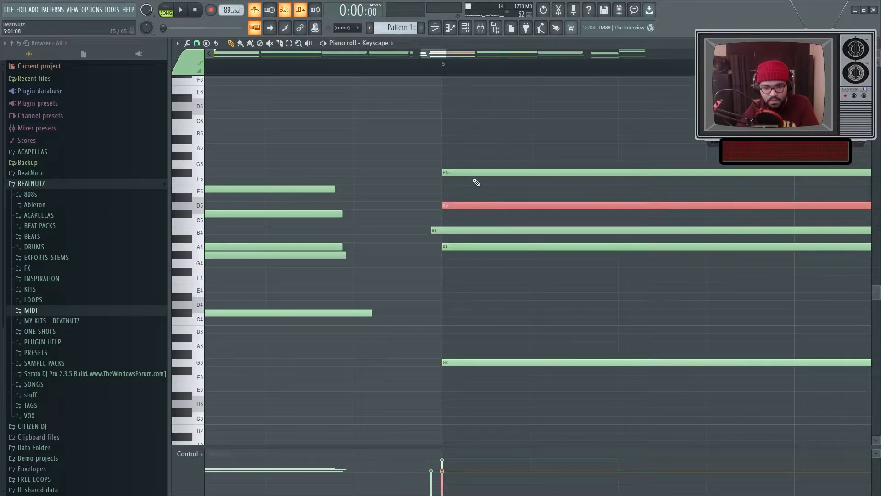
# Step: Nudge the F#5, D5 and A4 notes later to strum the chord upward
pyautogui.keyDown('ctrl'); pyautogui.click(472, 172); pyautogui.keyUp('ctrl')
pyautogui.hotkey('shift', 'Right')
pyautogui.hotkey('shift', 'Right')
pyautogui.hotkey('shift', 'Right')
pyautogui.hotkey('shift', 'Right')
pyautogui.hotkey('shift', 'Right')
pyautogui.hotkey('shift', 'Right')
pyautogui.hotkey('shift', 'Right')
pyautogui.hotkey('shift', 'Right')
pyautogui.hotkey('shift', 'Right')
pyautogui.hotkey('shift', 'Right')
pyautogui.hotkey('shift', 'Right')
pyautogui.hotkey('shift', 'Right')
pyautogui.hotkey('shift', 'Right')
pyautogui.hotkey('shift', 'Right')
pyautogui.hotkey('shift', 'Right')
pyautogui.hotkey('shift', 'Right')
pyautogui.hotkey('shift', 'Right')
pyautogui.hotkey('shift', 'Right')
pyautogui.hotkey('shift', 'Right')
pyautogui.hotkey('shift', 'Right')
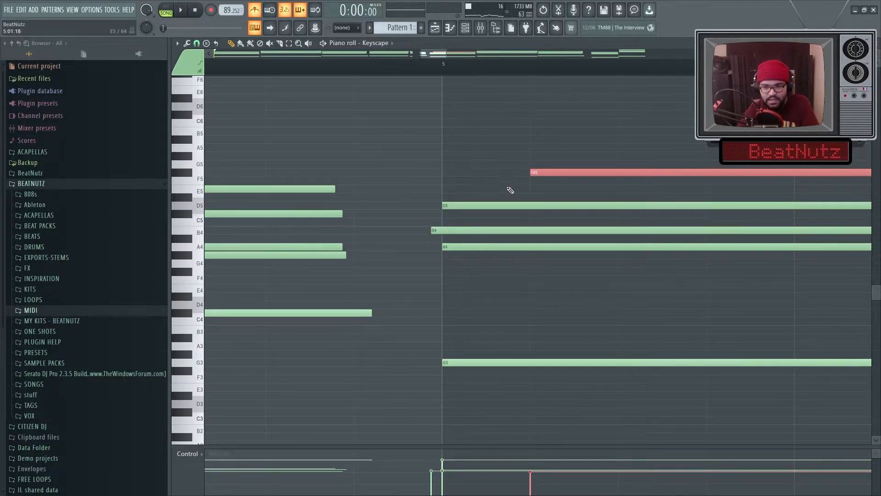
pyautogui.keyDown('ctrl'); pyautogui.click(507, 189); pyautogui.keyUp('ctrl')
pyautogui.keyDown('ctrl'); pyautogui.click(480, 204); pyautogui.keyUp('ctrl')
pyautogui.keyDown('ctrl'); pyautogui.moveTo(494, 186); pyautogui.dragTo(507, 271); pyautogui.keyUp('ctrl')
pyautogui.hotkey('shift', 'Right')
pyautogui.hotkey('shift', 'Right')
pyautogui.hotkey('shift', 'Right')
pyautogui.hotkey('shift', 'Right')
pyautogui.keyDown('ctrl'); pyautogui.click(508, 269); pyautogui.keyUp('ctrl')
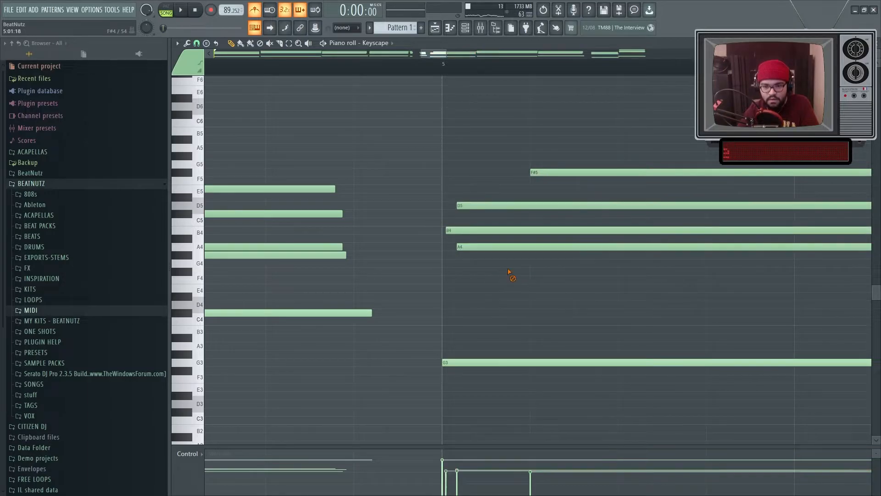
# Step: Adjust the B4 note and stagger the opening chord's notes into a strum
pyautogui.scroll(-3, 508, 271)
pyautogui.scroll(3, 541, 250)
pyautogui.keyDown('ctrl'); pyautogui.click(533, 232); pyautogui.keyUp('ctrl')
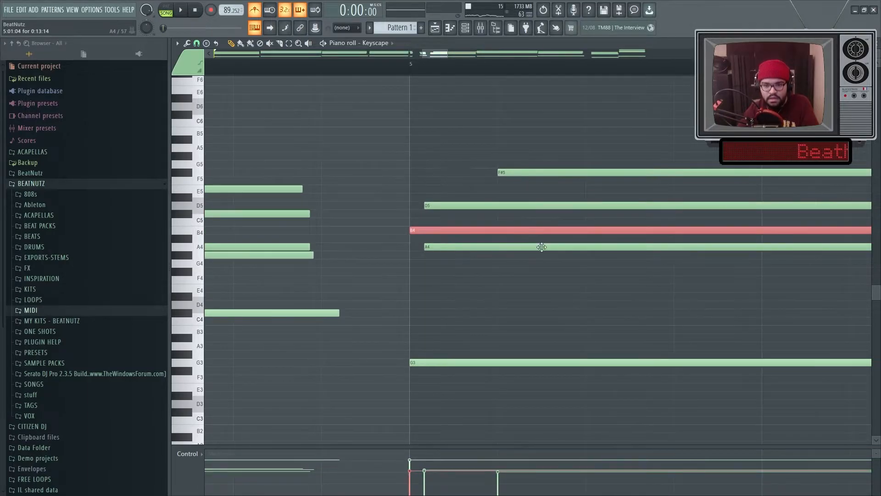
pyautogui.scroll(-5, 546, 259)
pyautogui.scroll(5, 199, 229)
pyautogui.moveTo(233, 223); pyautogui.dragTo(290, 281)
pyautogui.moveTo(257, 206); pyautogui.dragTo(294, 266)
pyautogui.moveTo(264, 174); pyautogui.dragTo(270, 186)
pyautogui.moveTo(260, 246); pyautogui.dragTo(278, 277)
# Step: Play back the strummed chord progression
pyautogui.press('space')
pyautogui.scroll(-5, 282, 280)
pyautogui.scroll(-3, 282, 280)
pyautogui.press('space')
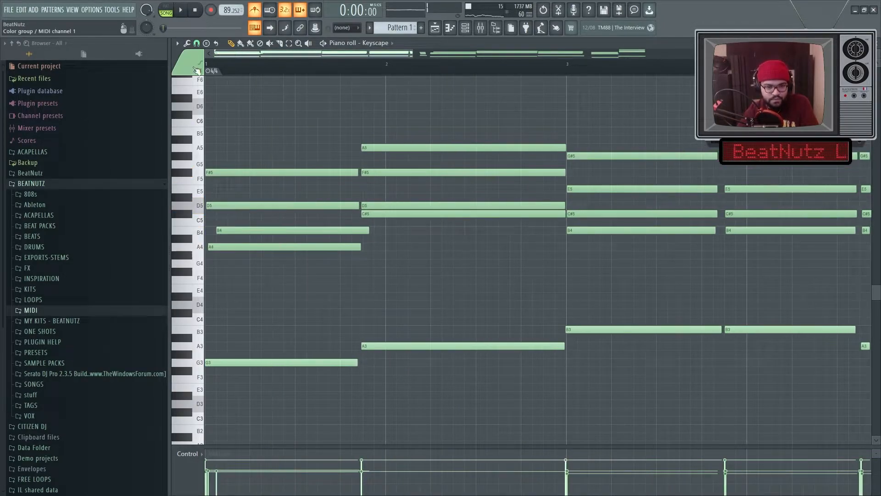
pyautogui.keyDown('alt'); pyautogui.rightClick(278, 127); pyautogui.keyUp('alt')
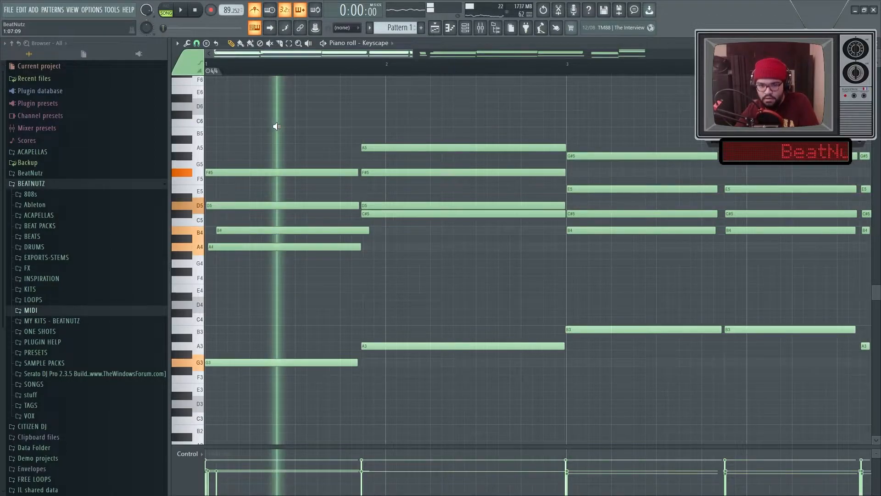
pyautogui.press('space')
pyautogui.press('space')
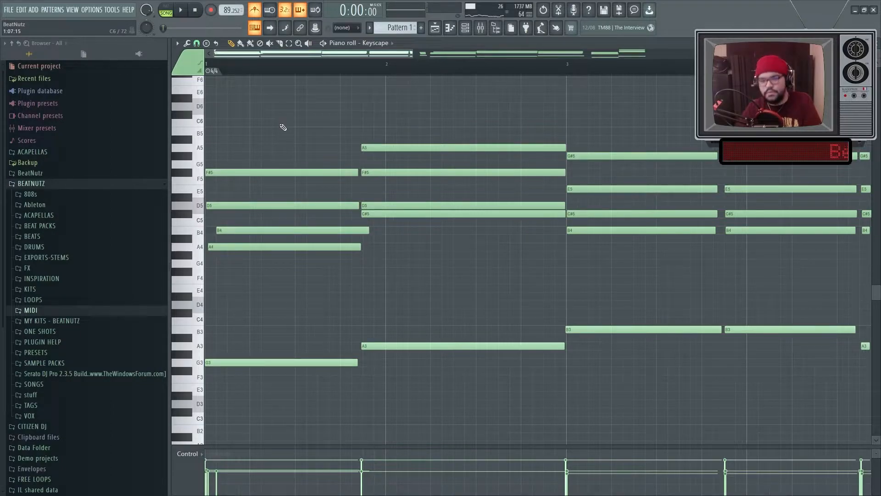
# Step: Select the opening chord's upper notes and zoom around the piano roll to inspect the strum offsets
pyautogui.scroll(4, 248, 122)
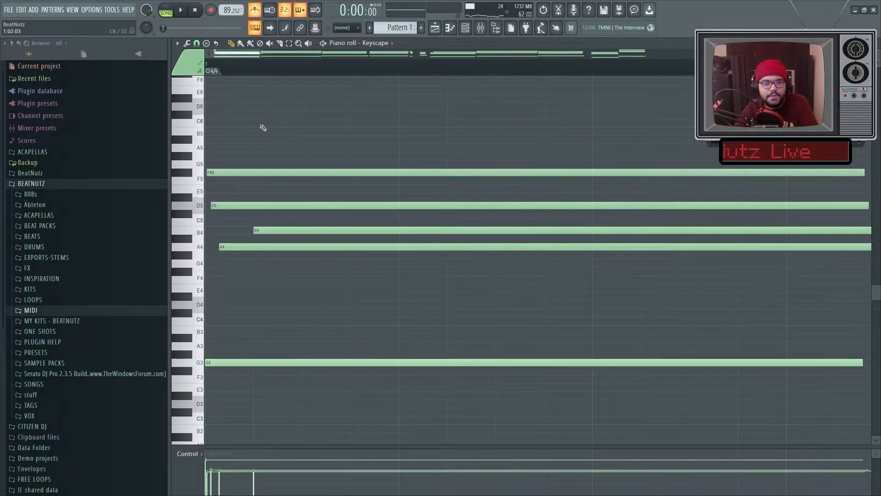
pyautogui.scroll(-2, 271, 129)
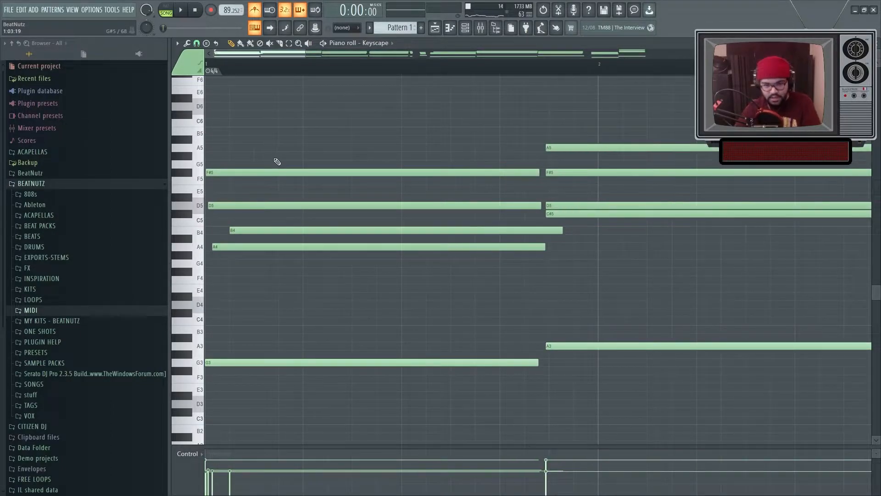
pyautogui.moveTo(291, 146); pyautogui.dragTo(289, 295)
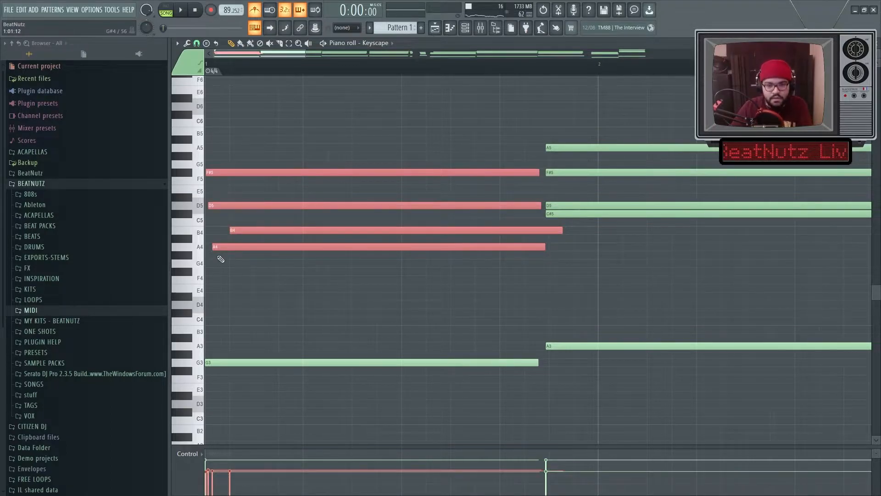
pyautogui.scroll(2, 232, 265)
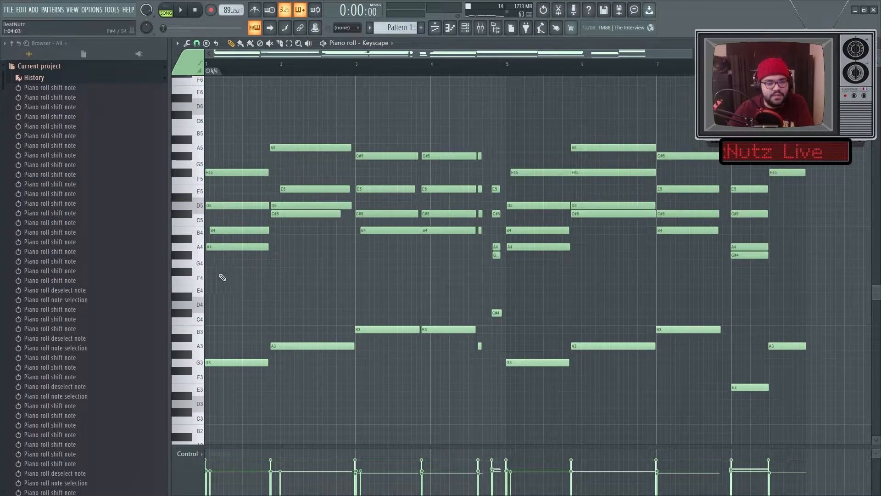
pyautogui.keyDown('ctrl'); pyautogui.scroll(4, 215, 277); pyautogui.keyUp('ctrl')
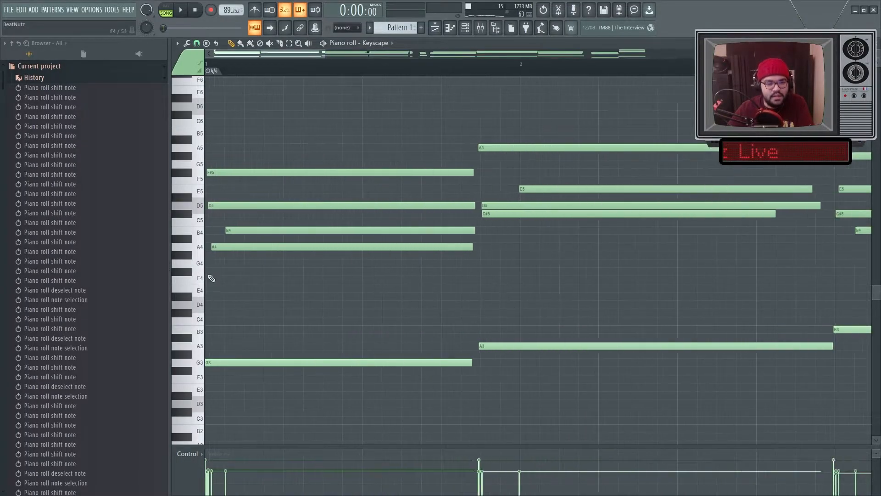
pyautogui.keyDown('ctrl'); pyautogui.scroll(5, 271, 230); pyautogui.keyUp('ctrl')
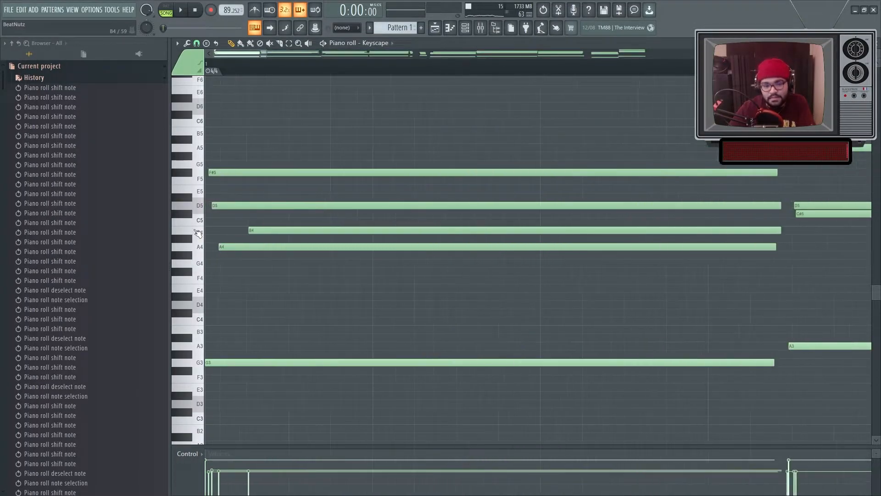
pyautogui.keyDown('ctrl'); pyautogui.scroll(-2, 275, 229); pyautogui.keyUp('ctrl')
# Step: Play back the reworked Keyscape progression while zooming along the piano roll
pyautogui.press('space')
pyautogui.press('space')
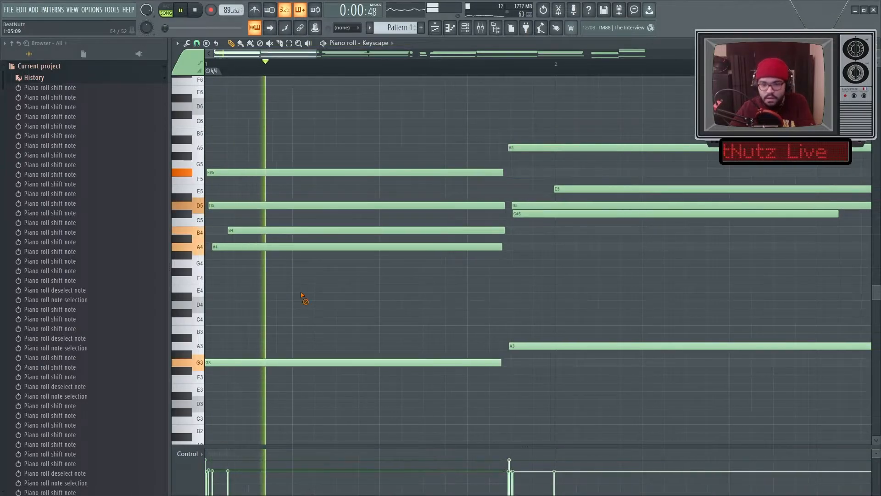
pyautogui.press('space')
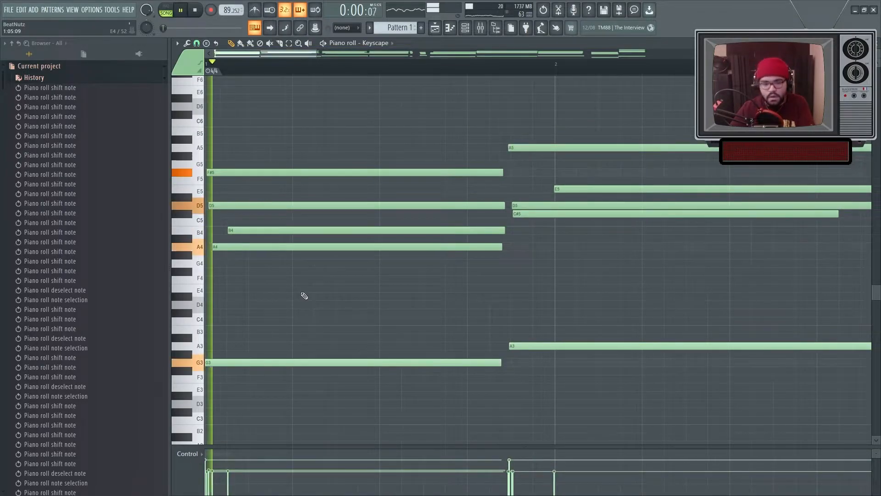
pyautogui.keyDown('ctrl'); pyautogui.scroll(-3, 303, 295); pyautogui.keyUp('ctrl')
pyautogui.keyDown('ctrl'); pyautogui.scroll(3, 413, 288); pyautogui.keyUp('ctrl')
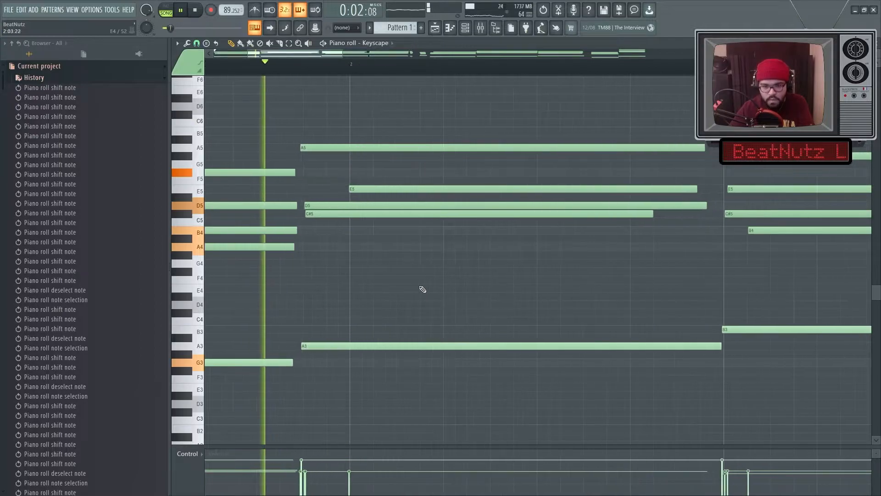
pyautogui.keyDown('ctrl'); pyautogui.scroll(-3, 395, 289); pyautogui.keyUp('ctrl')
pyautogui.keyDown('ctrl'); pyautogui.scroll(-3, 395, 289); pyautogui.keyUp('ctrl')
pyautogui.keyDown('ctrl'); pyautogui.scroll(6, 442, 288); pyautogui.keyUp('ctrl')
pyautogui.keyDown('ctrl'); pyautogui.scroll(-6, 418, 290); pyautogui.keyUp('ctrl')
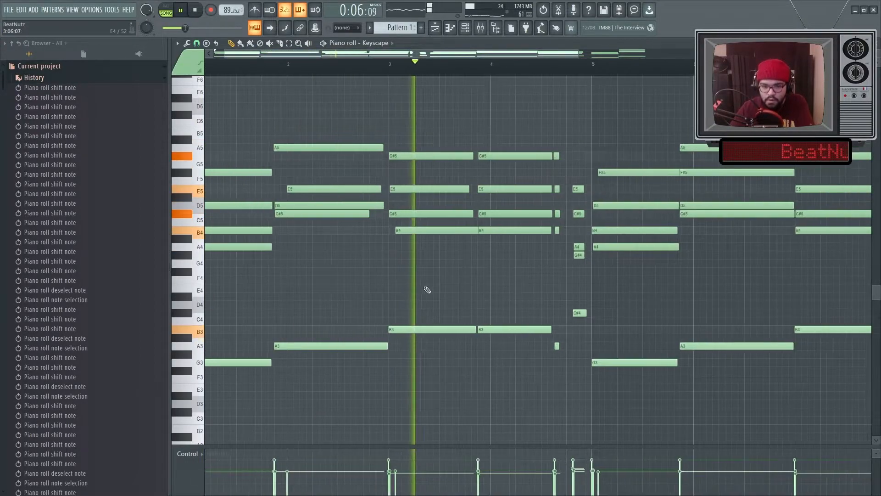
pyautogui.press('space')
pyautogui.keyDown('ctrl'); pyautogui.scroll(6, 434, 288); pyautogui.keyUp('ctrl')
pyautogui.keyDown('ctrl'); pyautogui.scroll(-3, 438, 252); pyautogui.keyUp('ctrl')
# Step: Open the mixer from the playlist and load RC-20 Retro Color into the first effect slot of Insert 1
pyautogui.click(516, 231)
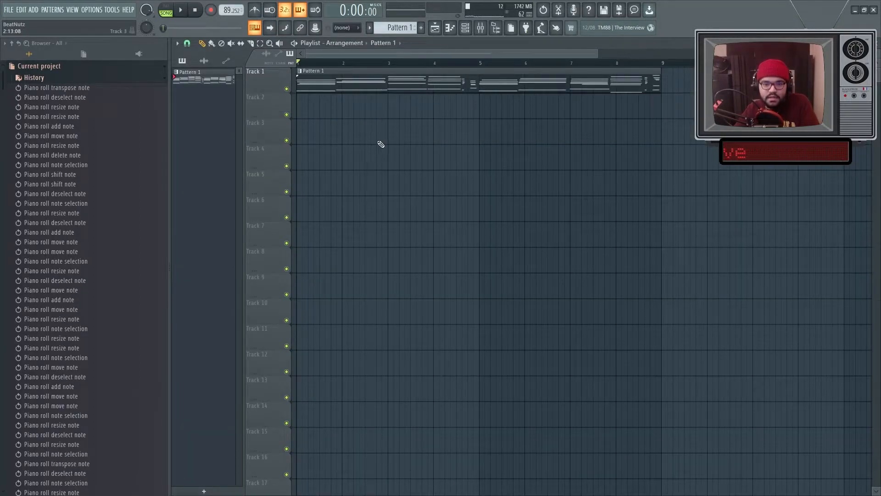
pyautogui.press('space')
pyautogui.keyDown('ctrl'); pyautogui.scroll(-3, 379, 143); pyautogui.keyUp('ctrl')
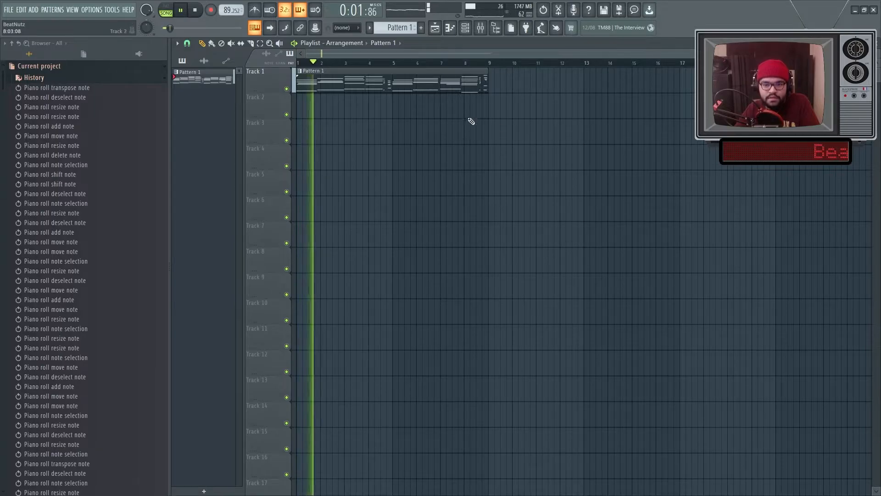
pyautogui.click(480, 28)
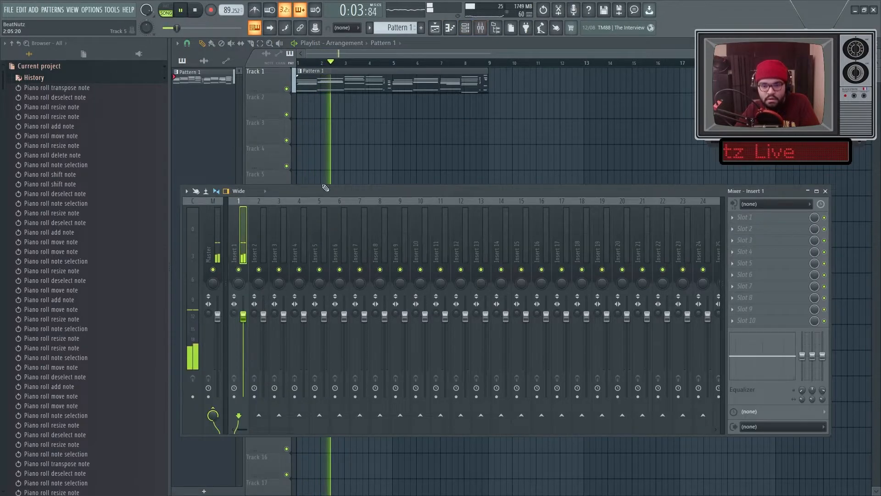
pyautogui.press('space')
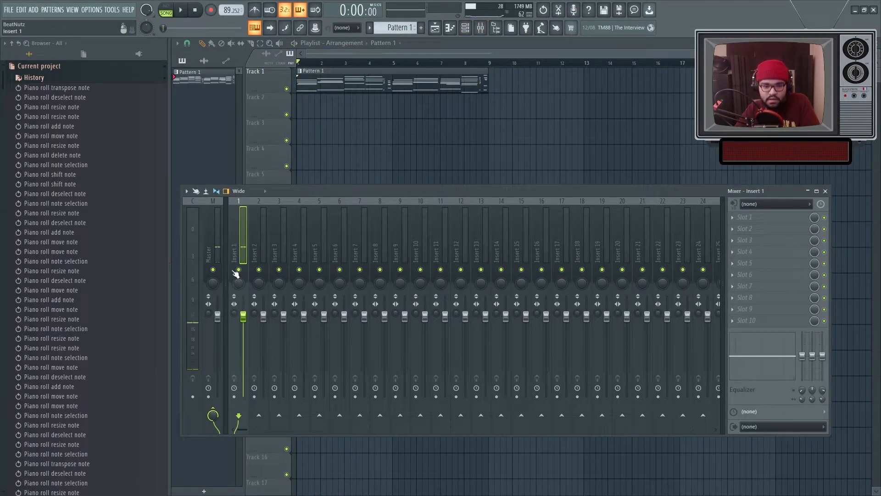
pyautogui.click(737, 218)
pyautogui.moveTo(744, 229)
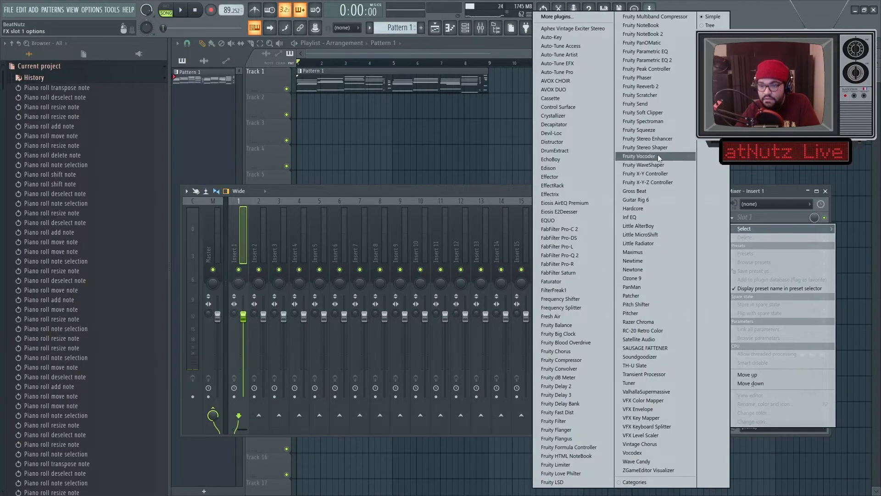
pyautogui.click(642, 331)
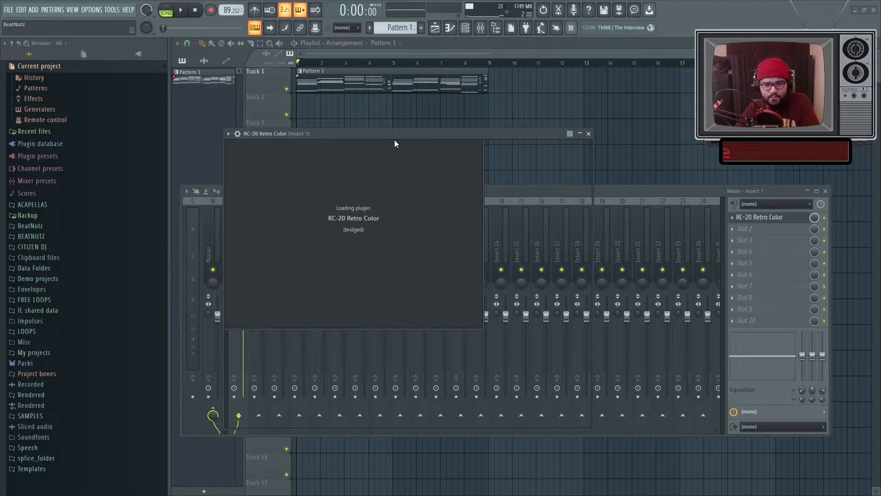
# Step: Load the Fuego preset from the RC-20 user presets
pyautogui.moveTo(393, 132); pyautogui.dragTo(436, 115)
pyautogui.click(424, 141)
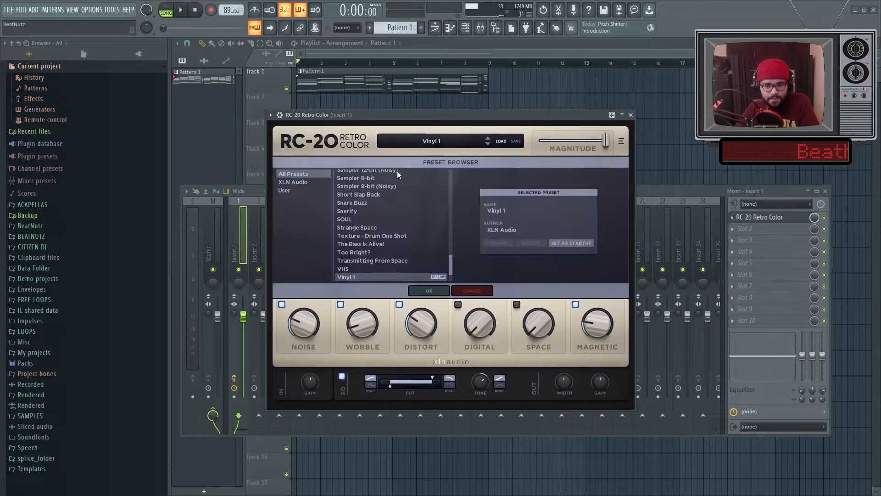
pyautogui.click(352, 203)
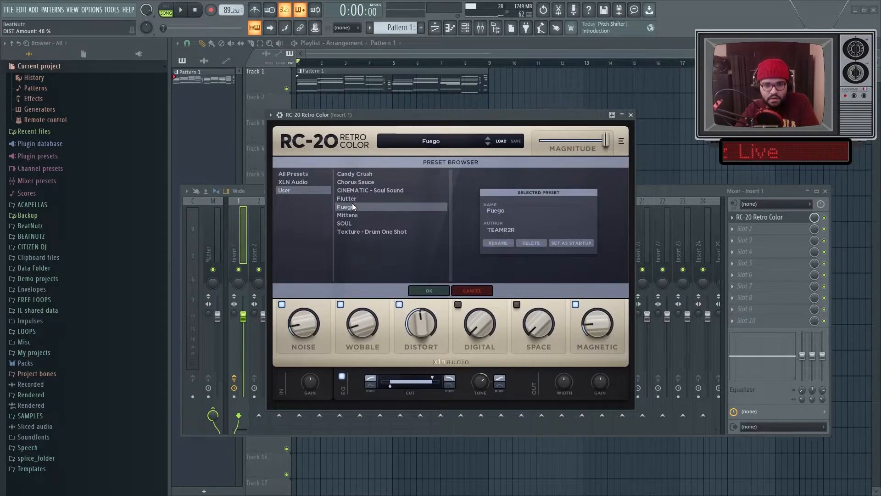
pyautogui.click(446, 136)
# Step: Play the track and adjust the RC-20 noise module's Follow knob and the Noise amount
pyautogui.press('space')
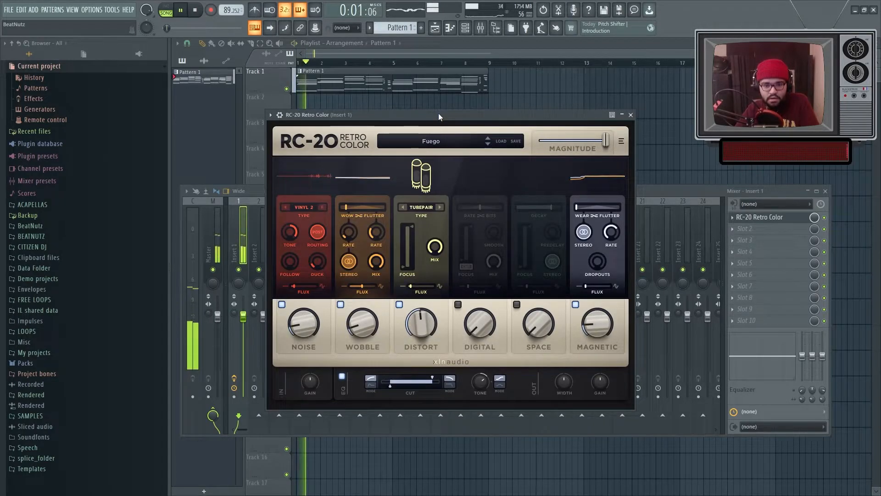
pyautogui.click(234, 318)
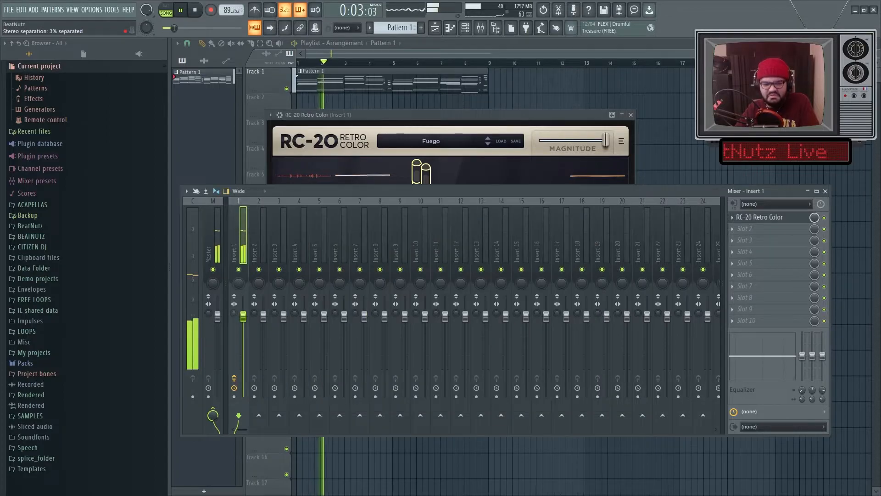
pyautogui.click(367, 118)
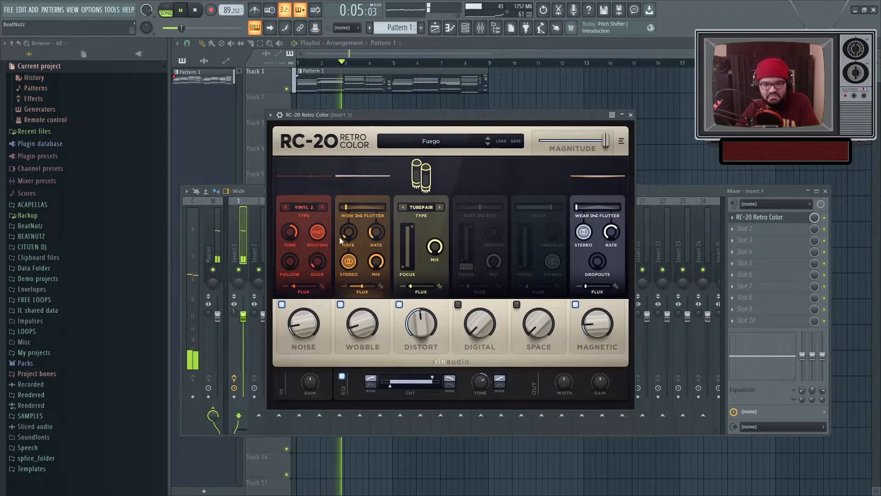
pyautogui.moveTo(289, 267); pyautogui.dragTo(290, 250)
pyautogui.moveTo(301, 321); pyautogui.dragTo(297, 324)
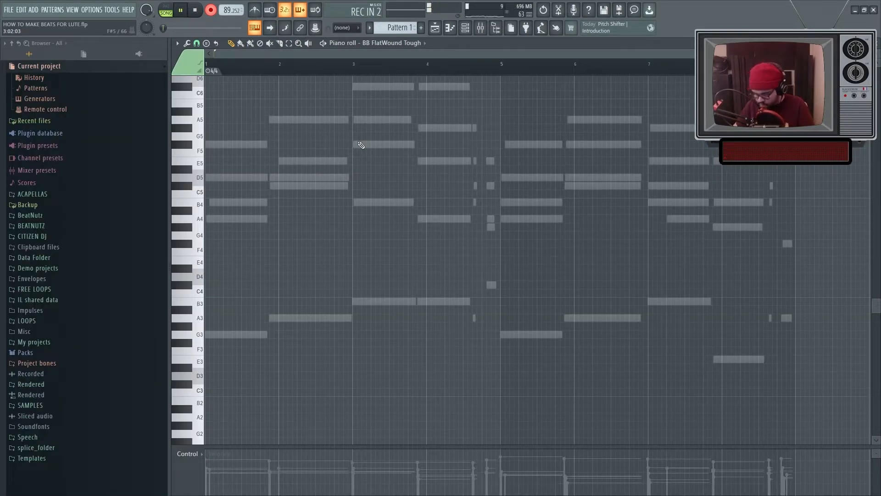
# Step: Play back the bass line in the BB FlatWound Tough piano roll of the other project
pyautogui.press('space')
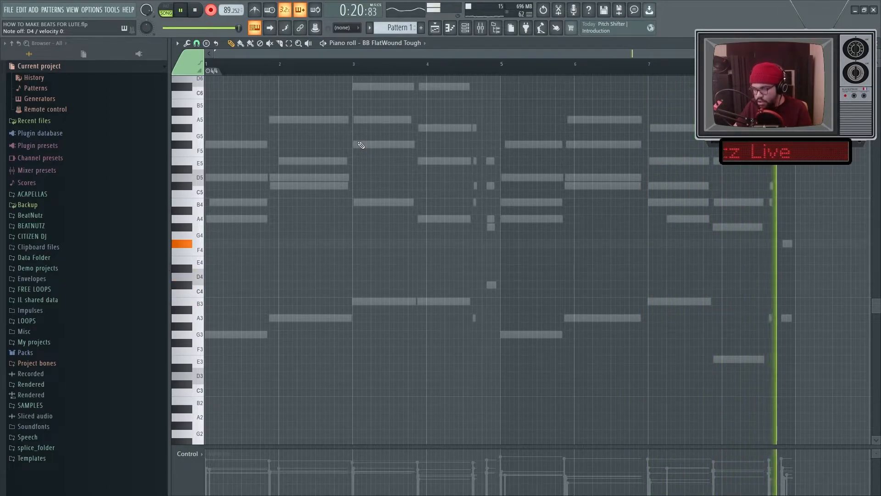
pyautogui.press('space')
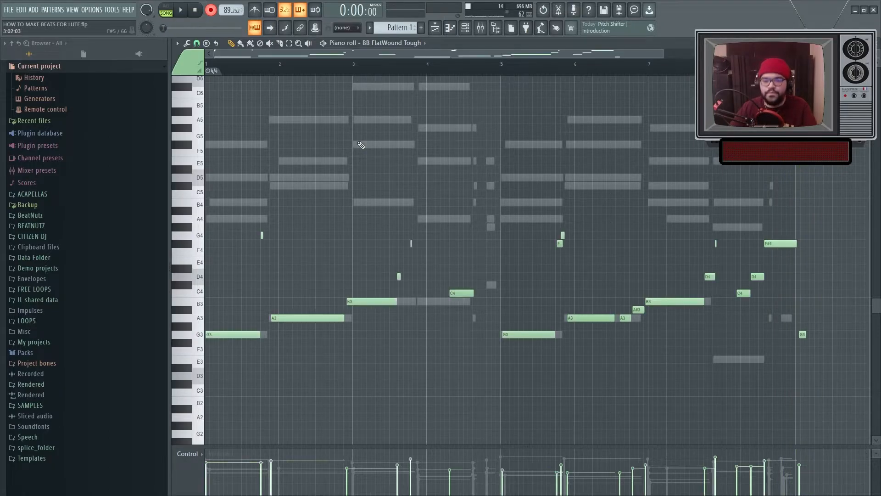
pyautogui.press('space')
pyautogui.scroll(2, 327, 142)
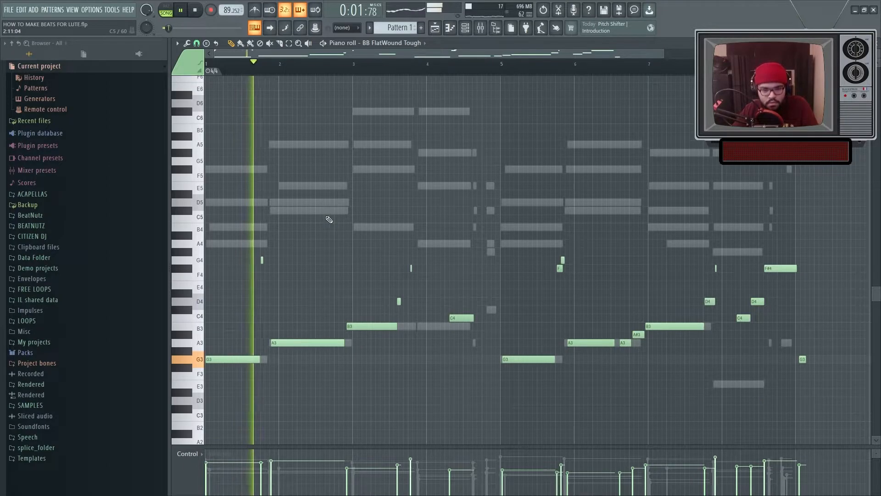
pyautogui.scroll(-2, 328, 221)
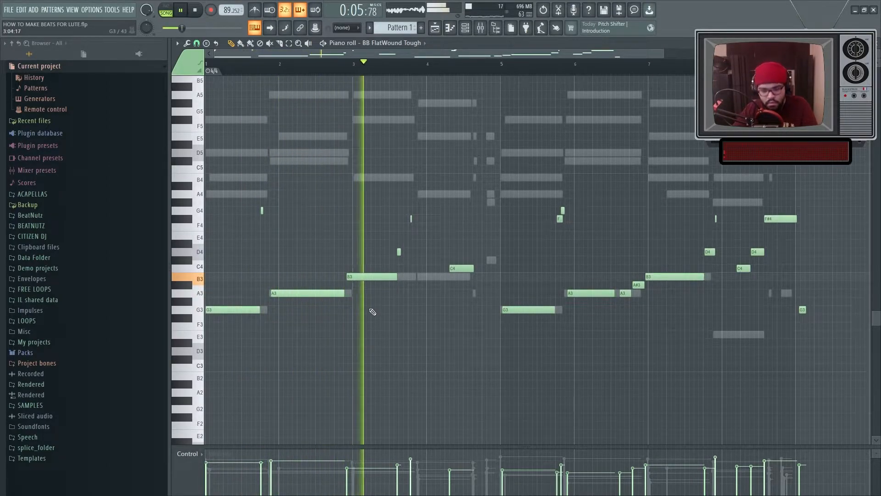
pyautogui.scroll(5, 328, 291)
pyautogui.press('space')
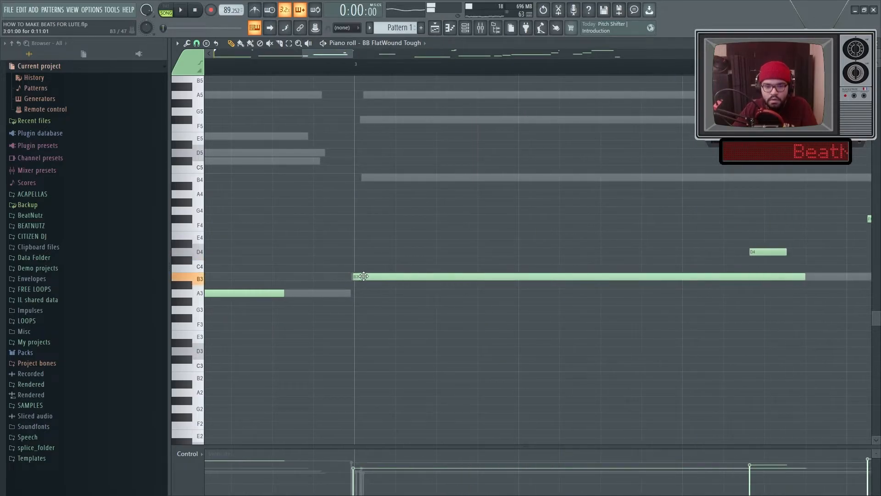
pyautogui.scroll(-1, 362, 276)
# Step: Inspect the bass notes by selecting the B3 note and scrolling along the pattern
pyautogui.keyDown('ctrl'); pyautogui.click(363, 276); pyautogui.keyUp('ctrl')
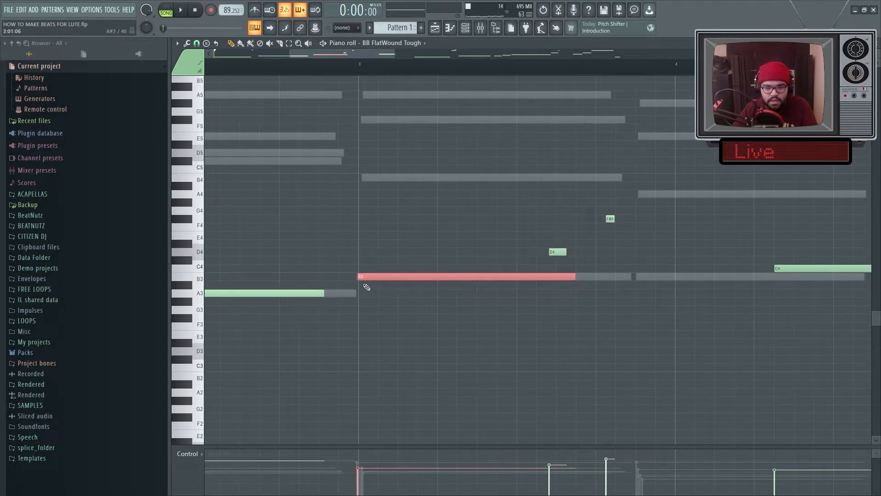
pyautogui.scroll(2, 369, 295)
pyautogui.scroll(-2, 385, 301)
pyautogui.keyDown('ctrl'); pyautogui.click(385, 302); pyautogui.keyUp('ctrl')
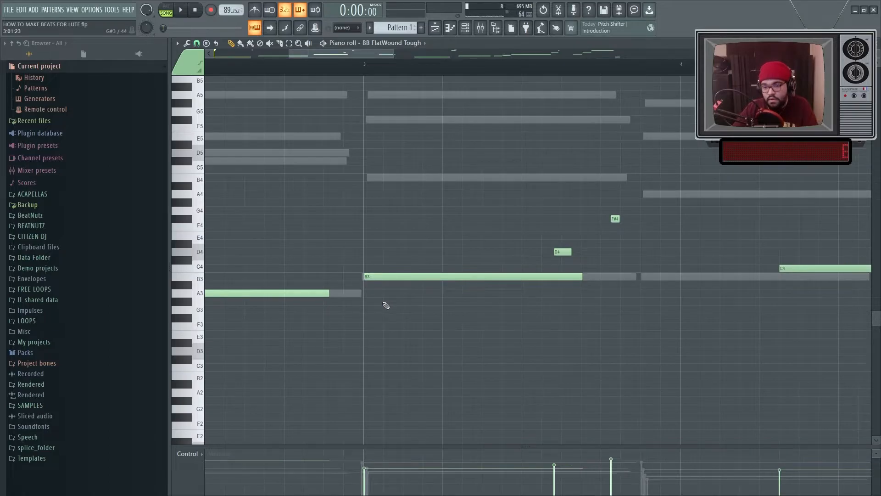
pyautogui.scroll(-2, 385, 302)
pyautogui.scroll(-1, 504, 340)
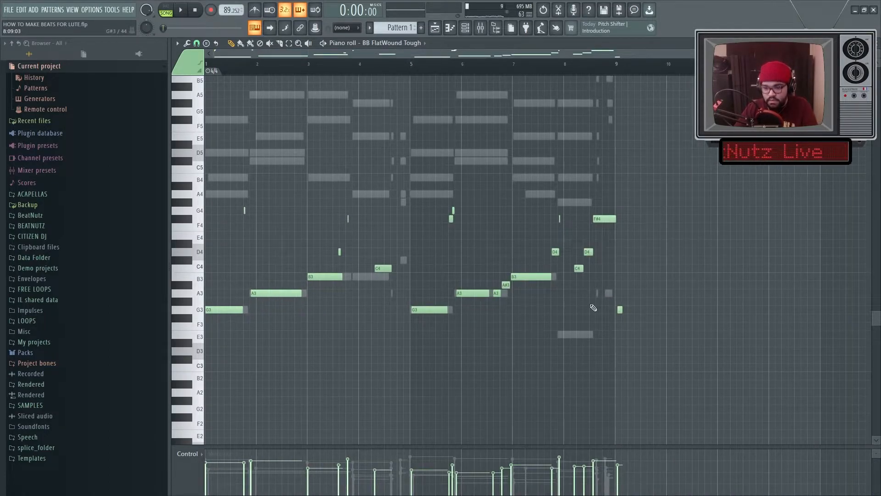
pyautogui.scroll(3, 423, 309)
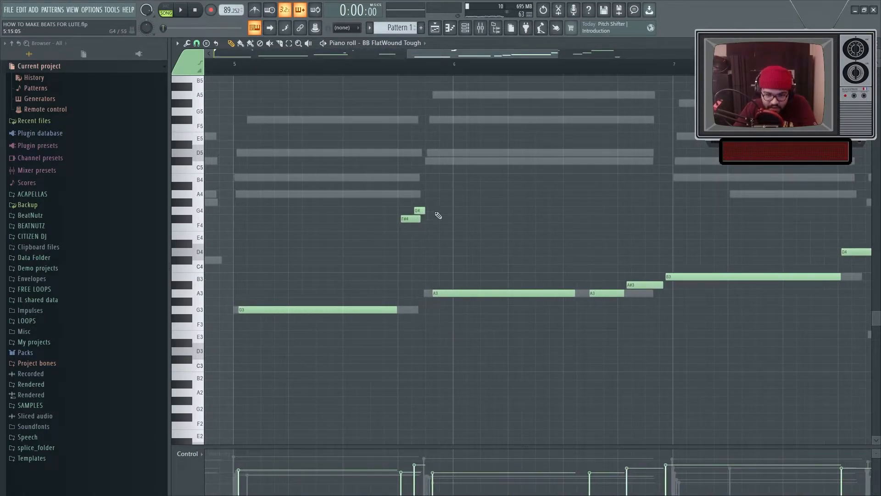
pyautogui.scroll(-2, 424, 212)
pyautogui.scroll(-4, 696, 317)
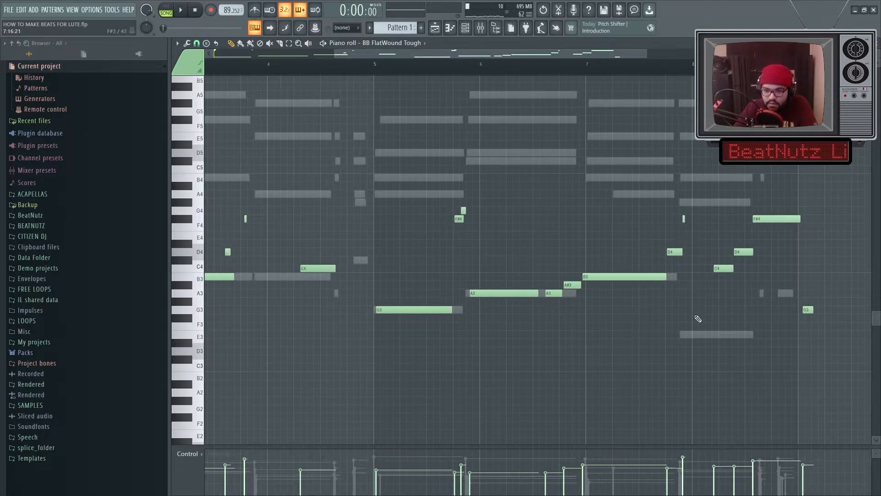
pyautogui.scroll(6, 646, 311)
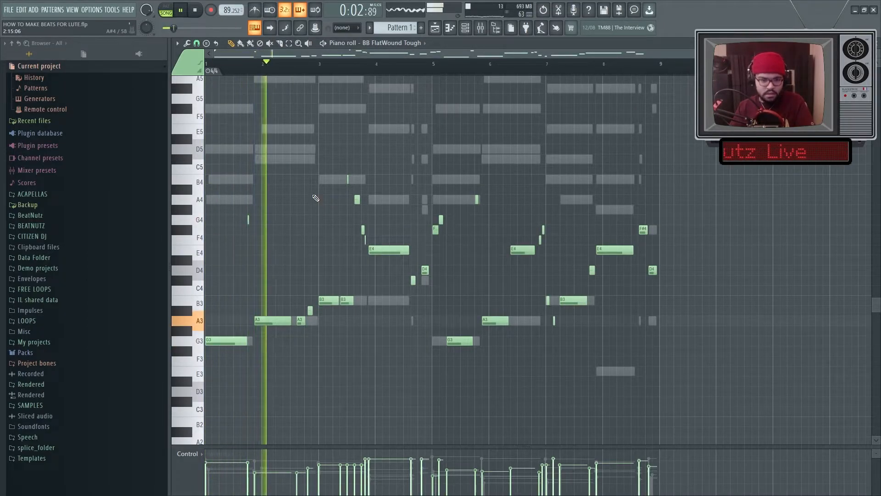
# Step: Stop playback, select all bass notes and transpose them up one octave
pyautogui.press('space')
pyautogui.hotkey('ctrl', 'a')
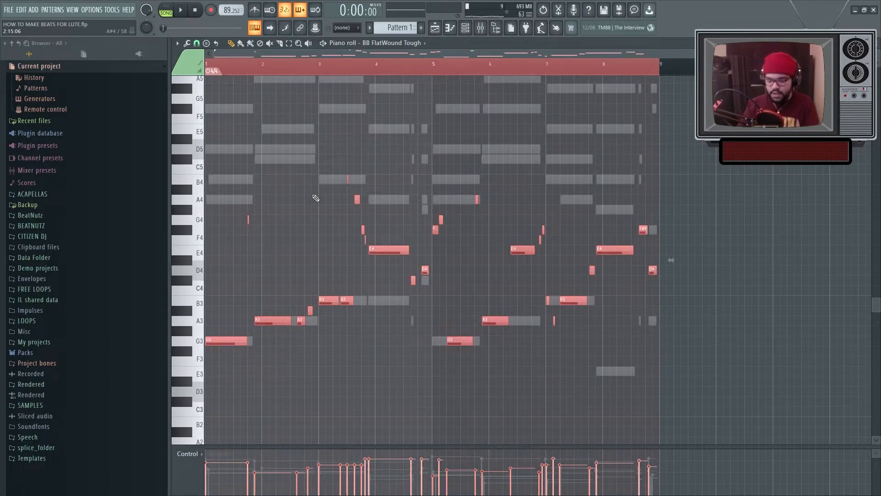
pyautogui.hotkey('ctrl', 'Up')
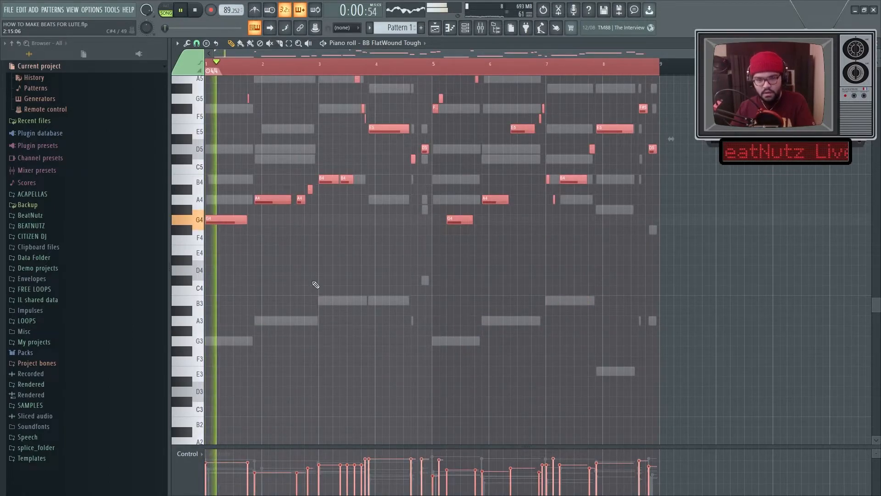
# Step: Deselect the bass notes and lower the Wurlitzer channel's volume to about 67% while the pattern plays
pyautogui.keyDown('ctrl'); pyautogui.click(298, 289); pyautogui.keyUp('ctrl')
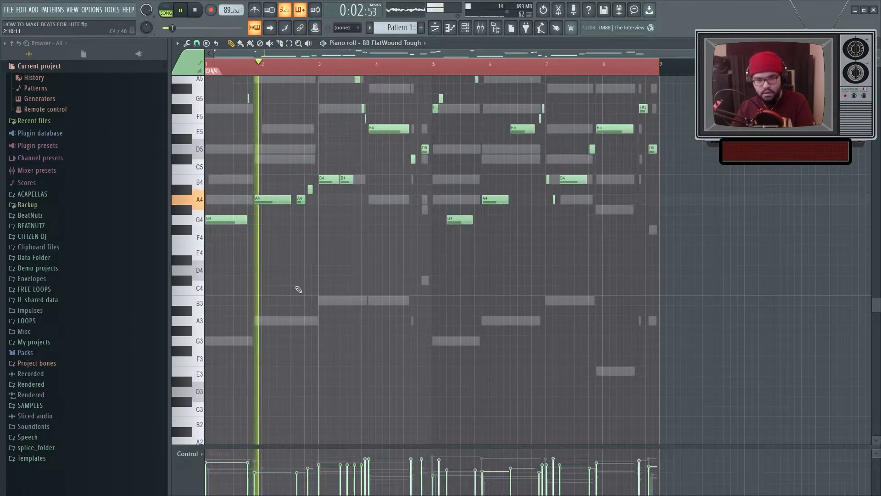
pyautogui.scroll(1, 303, 284)
pyautogui.press('F6')
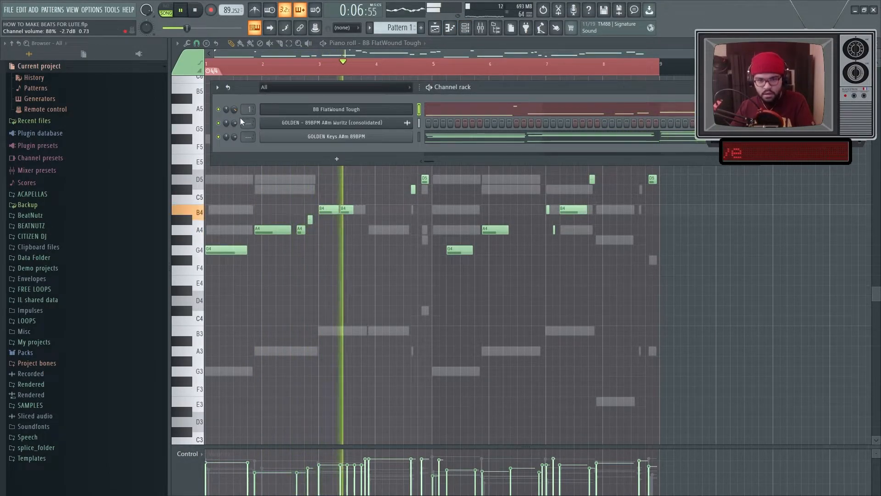
pyautogui.moveTo(234, 122); pyautogui.dragTo(233, 129)
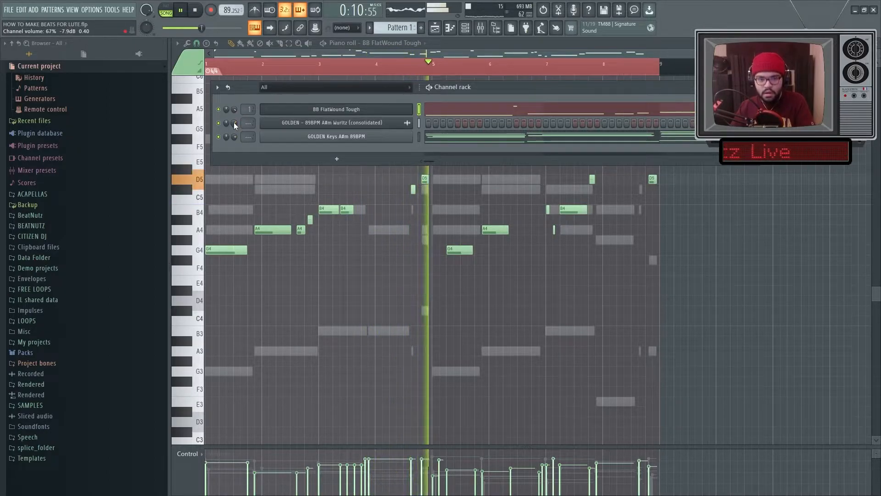
pyautogui.press('F6')
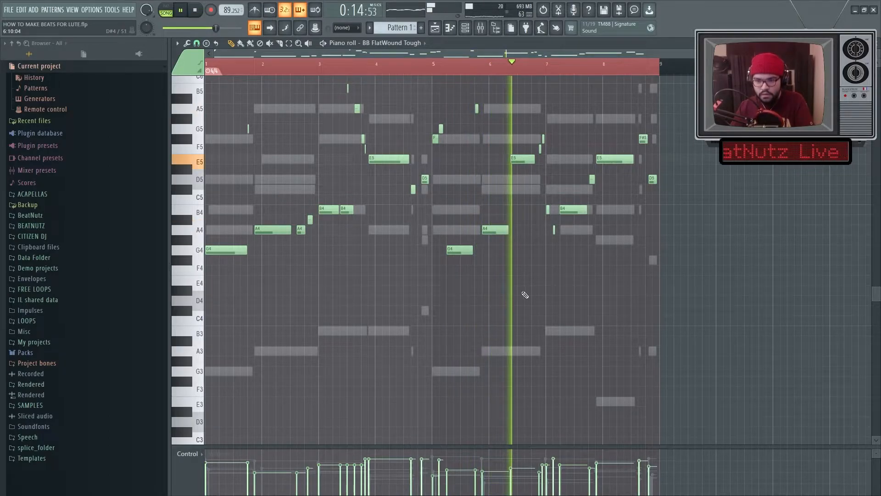
pyautogui.scroll(5, 527, 298)
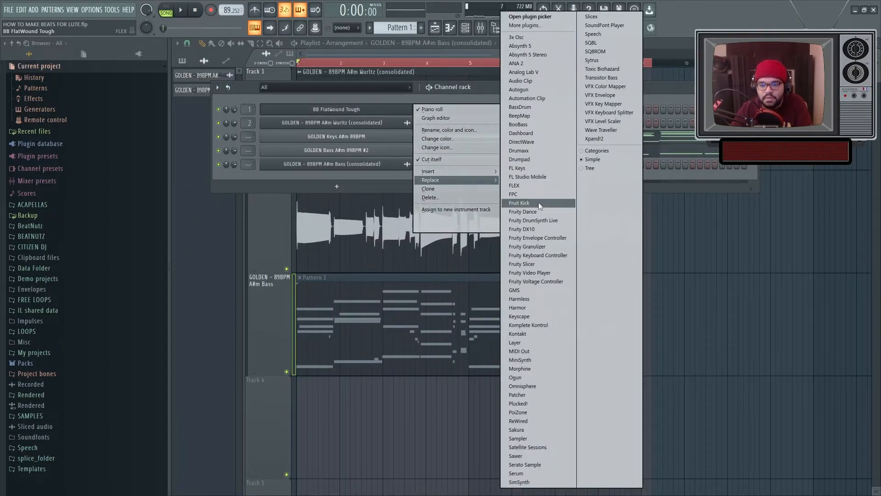
# Step: Replace the bass channel's instrument with Xpand!2 and load the Pizzicato Strings part into slot A
pyautogui.click(591, 137)
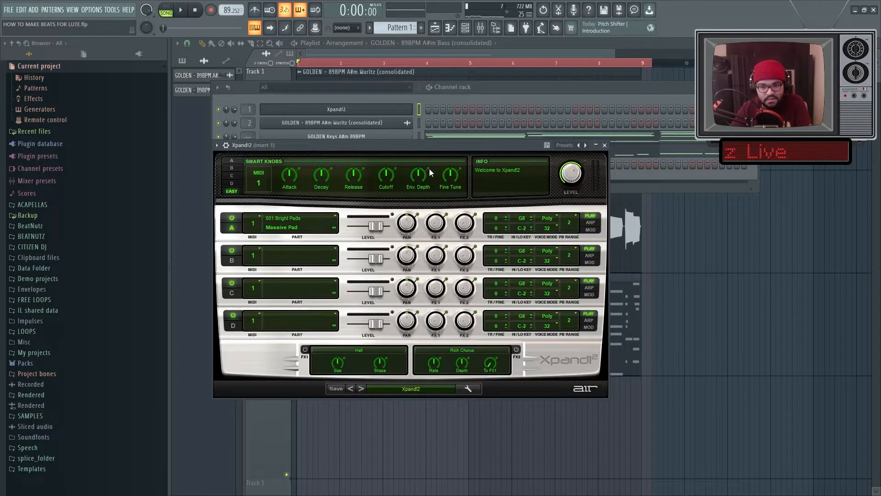
pyautogui.click(298, 222)
pyautogui.moveTo(293, 326)
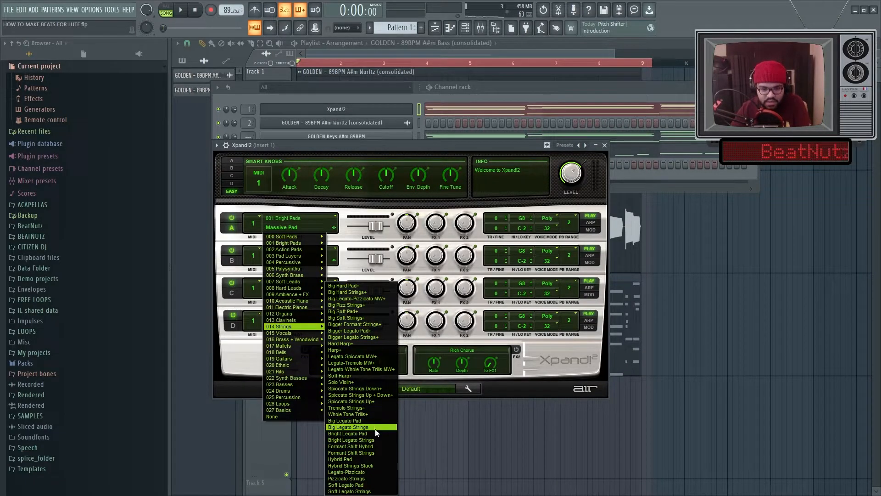
pyautogui.click(349, 478)
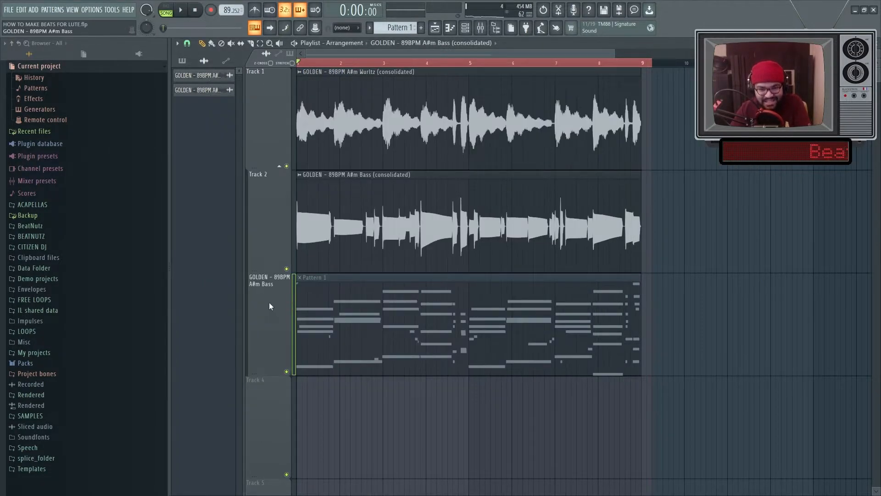
# Step: Open the chord pattern in the Xpand!2 piano roll and play it back
pyautogui.rightClick(274, 322)
pyautogui.click(302, 431)
pyautogui.press('space')
pyautogui.doubleClick(353, 328)
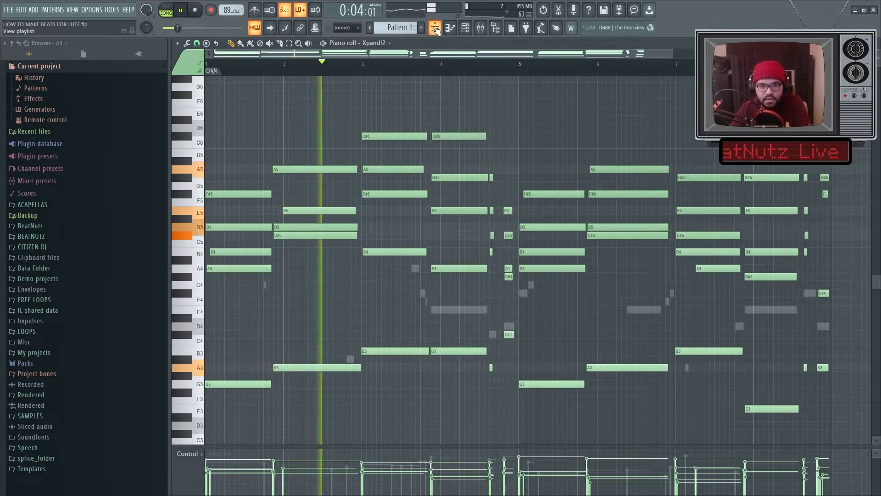
# Step: Open the mixer and set the consolidated bass channel's mixer track to insert 4
pyautogui.click(464, 28)
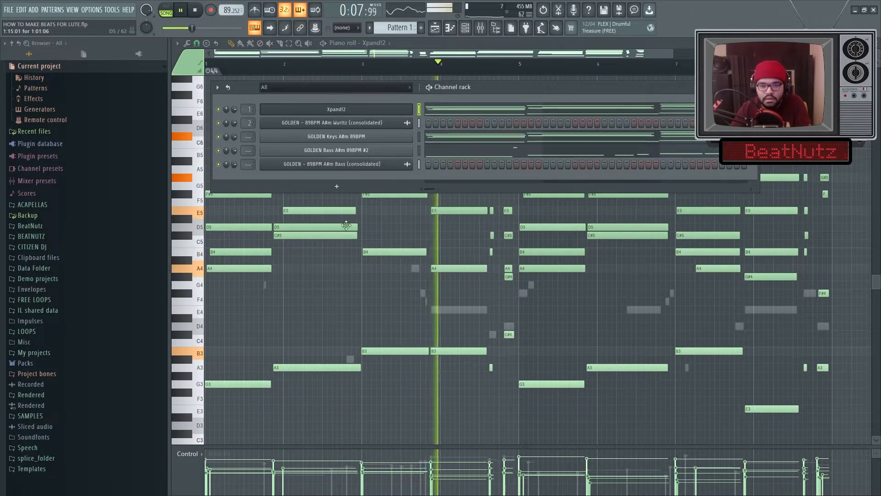
pyautogui.rightClick(401, 230)
pyautogui.press('space')
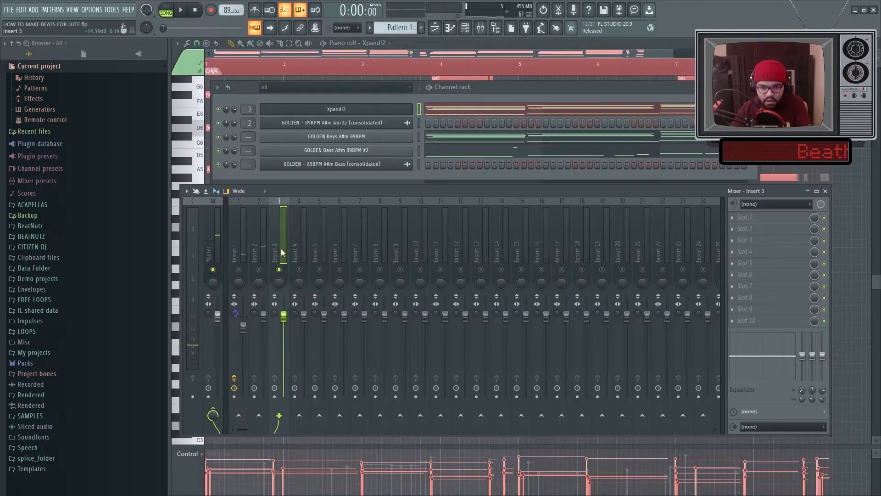
pyautogui.press('space')
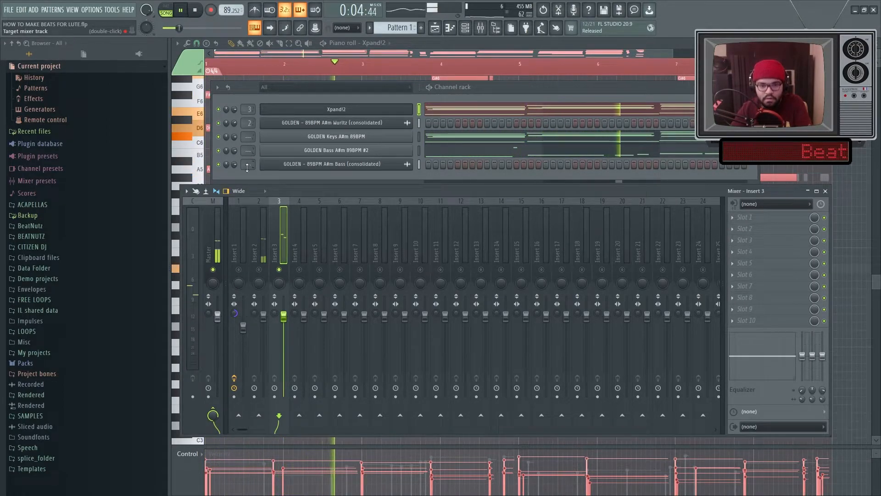
pyautogui.scroll(4, 248, 164)
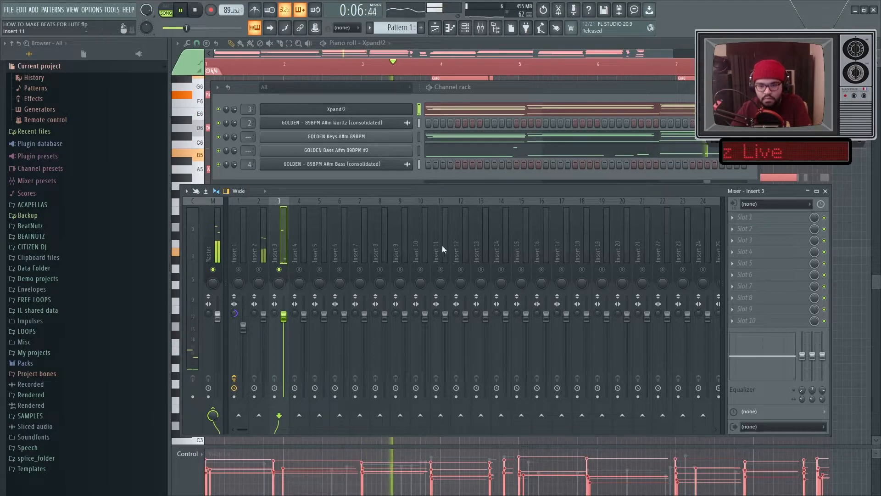
pyautogui.press('space')
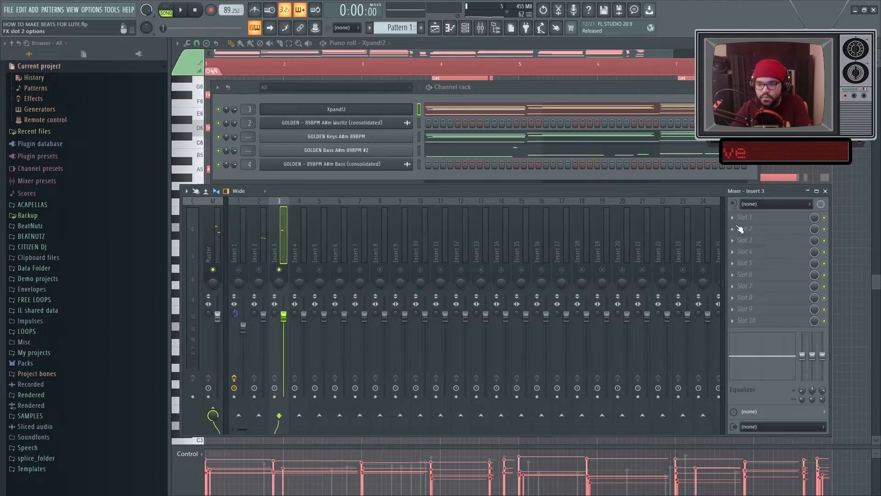
# Step: Open Xpand!2 during playback, adjust the Release knob, lower part A's level to -7.0 dB and raise its FX 1 send
pyautogui.click(361, 113)
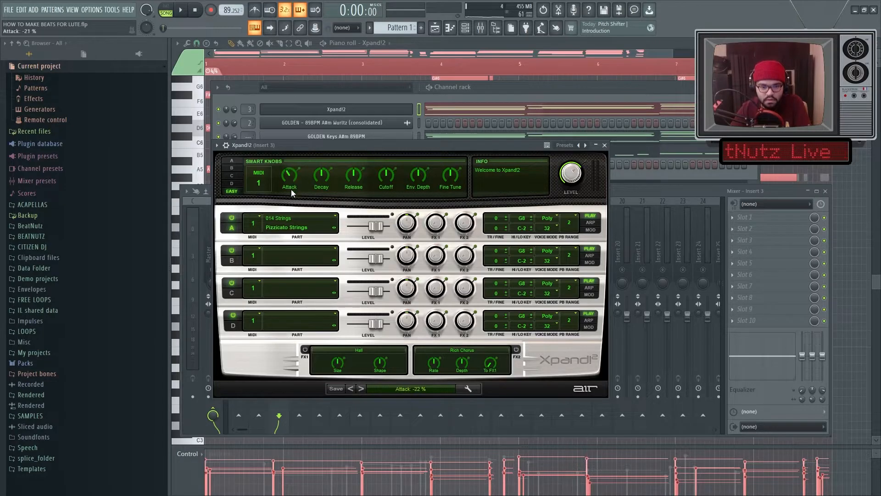
pyautogui.press('space')
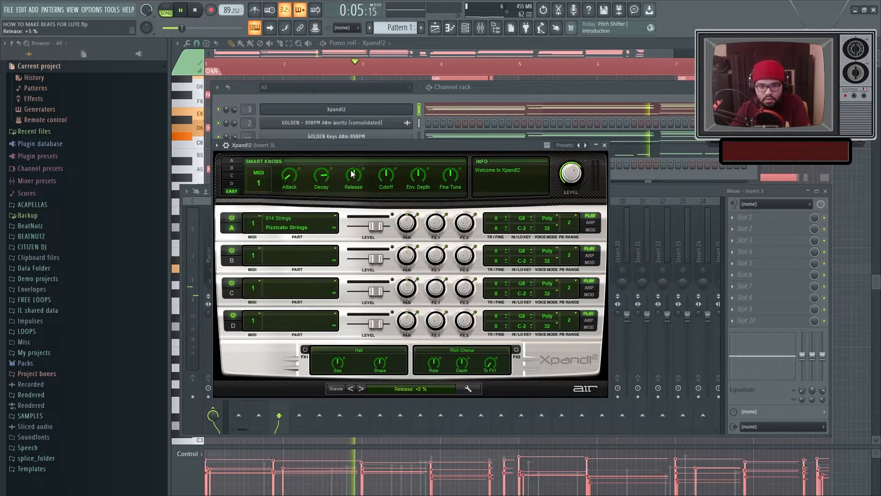
pyautogui.moveTo(352, 173); pyautogui.dragTo(354, 171)
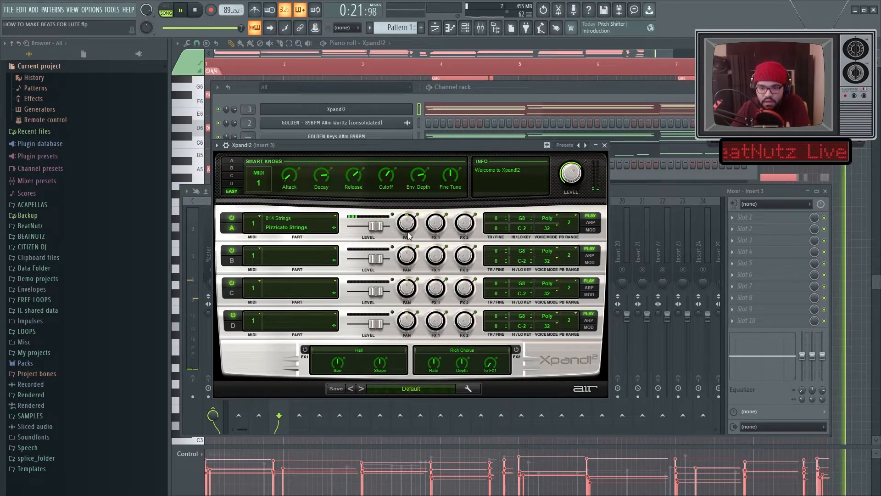
pyautogui.moveTo(375, 225); pyautogui.dragTo(369, 226)
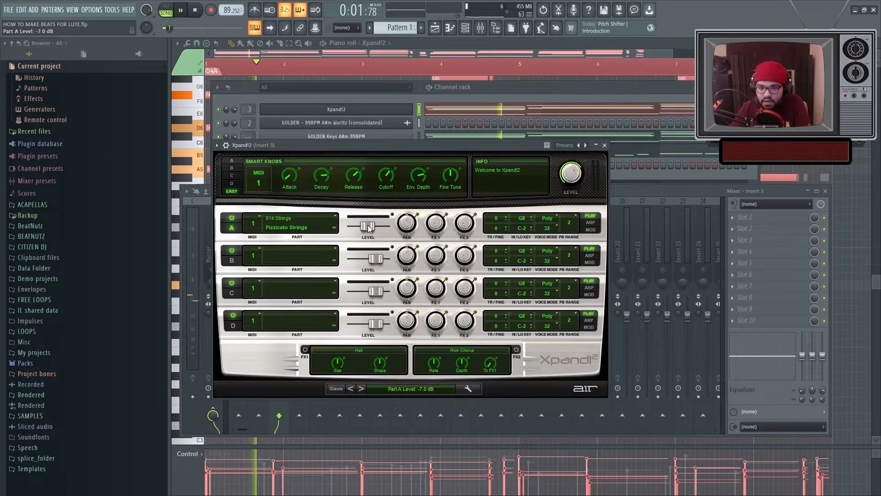
pyautogui.moveTo(435, 224); pyautogui.dragTo(435, 214)
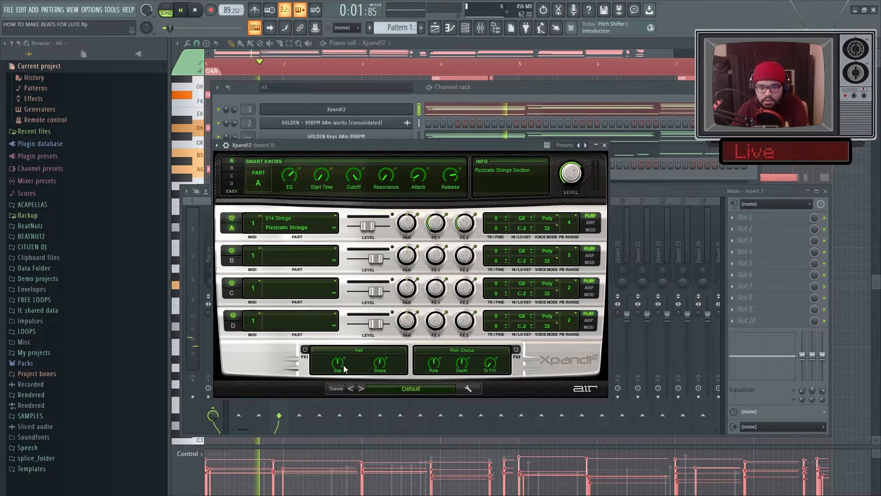
# Step: Try different FX1 reverb types such as Dense Hall, ending with the Cho>Rev effect
pyautogui.click(305, 350)
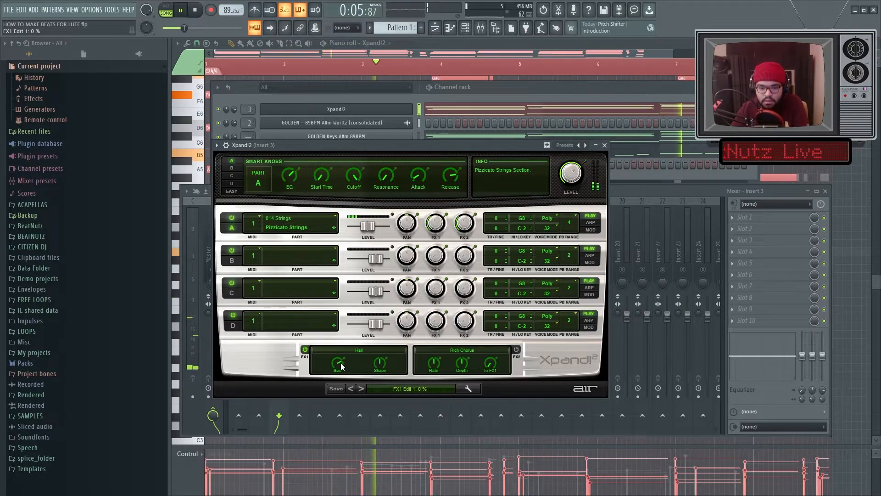
pyautogui.click(368, 350)
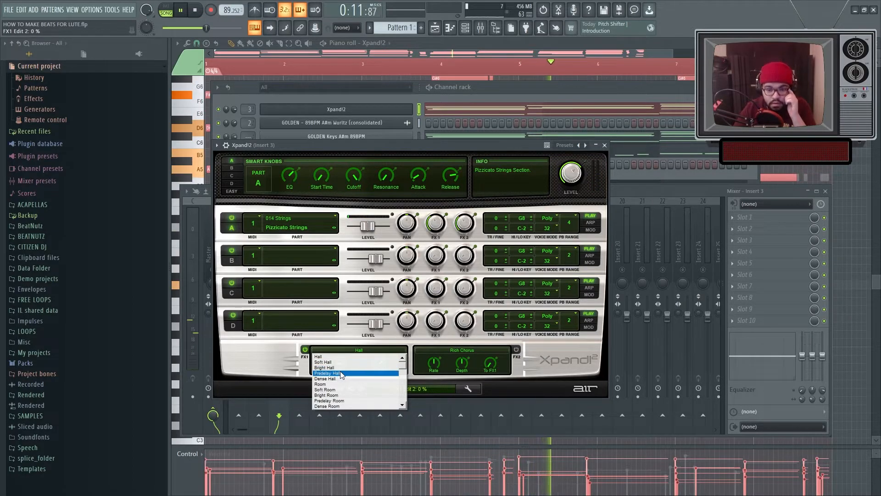
pyautogui.click(351, 378)
pyautogui.click(352, 350)
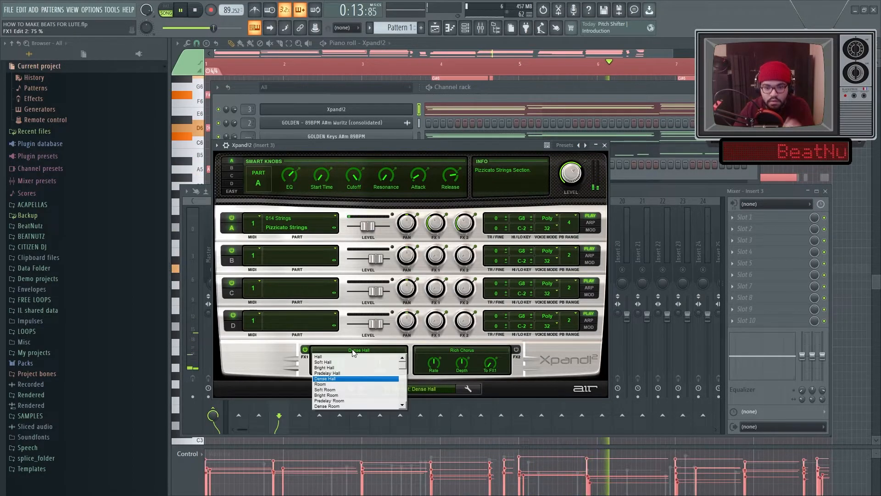
pyautogui.scroll(-1, 405, 370)
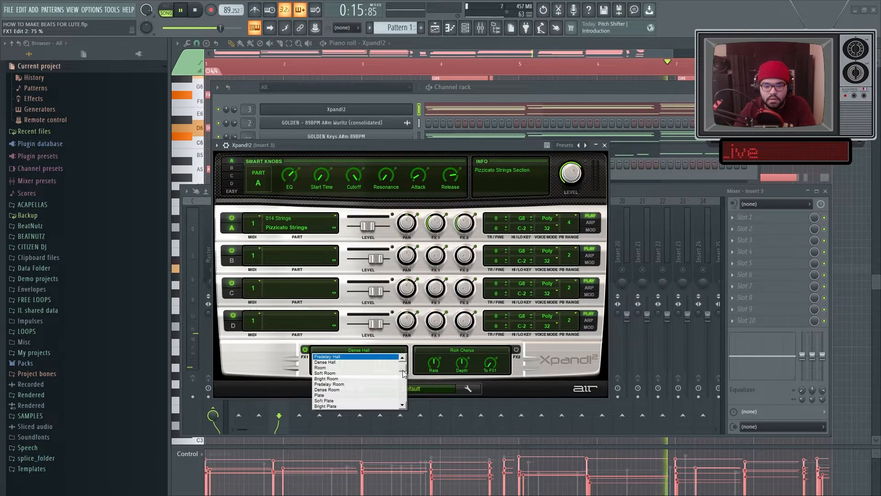
pyautogui.click(342, 362)
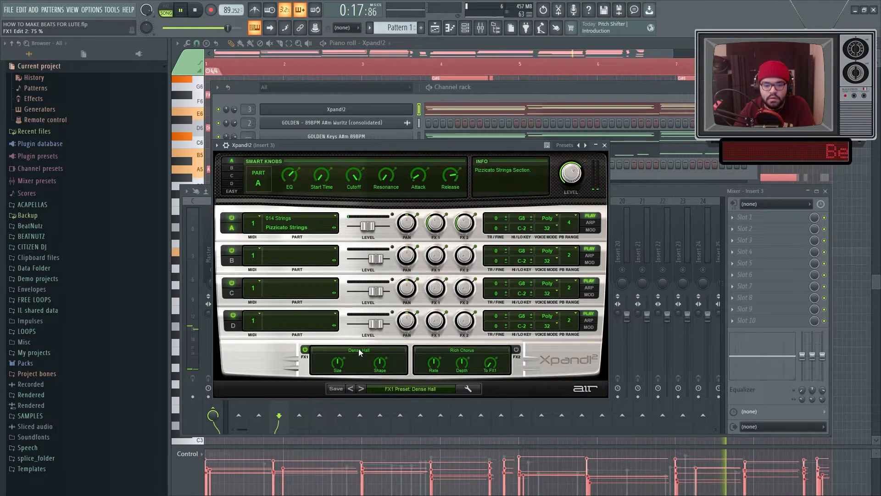
pyautogui.click(359, 348)
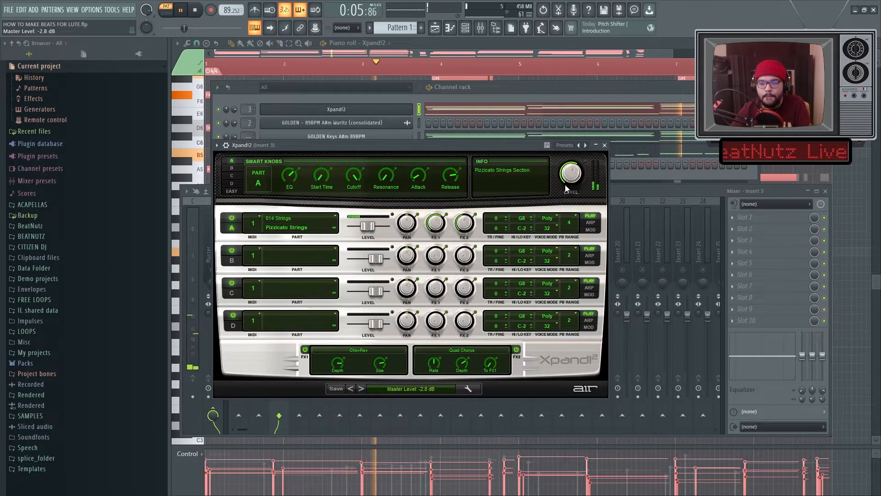
# Step: Reopen Xpand!2 and switch part A's preset to Legato-Whole Tone Trills MW+
pyautogui.click(504, 95)
pyautogui.press('space')
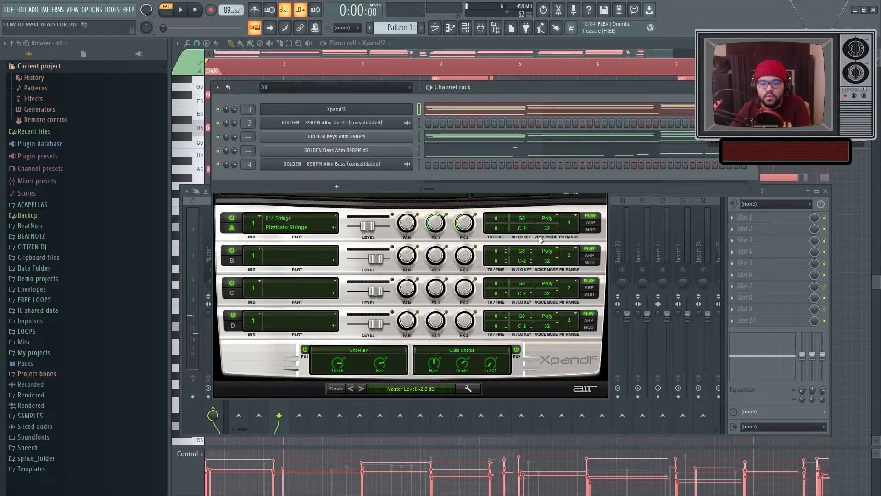
pyautogui.click(649, 230)
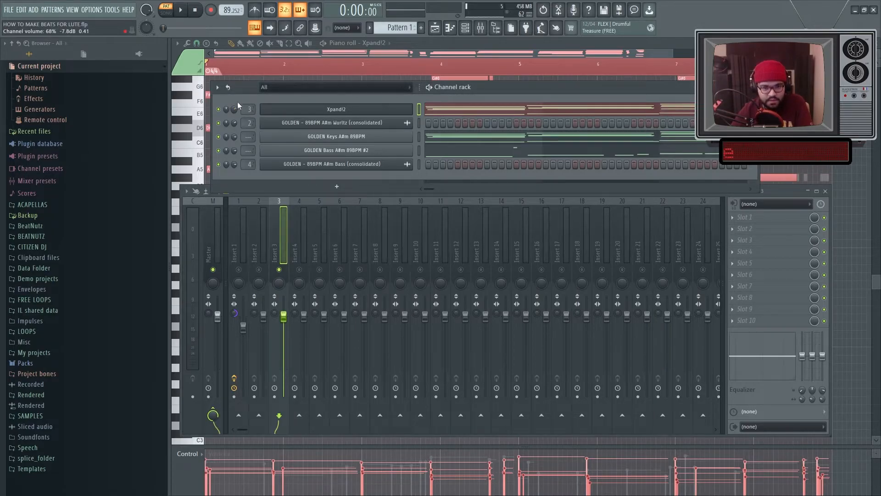
pyautogui.click(434, 29)
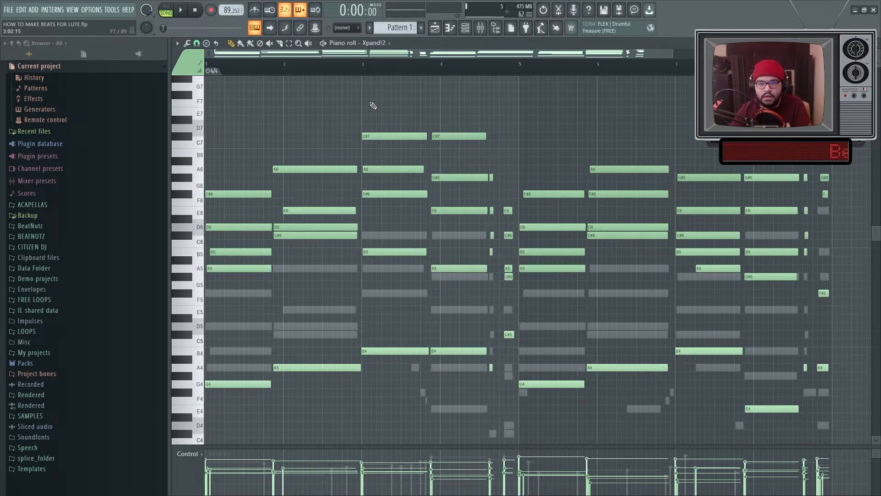
pyautogui.click(473, 28)
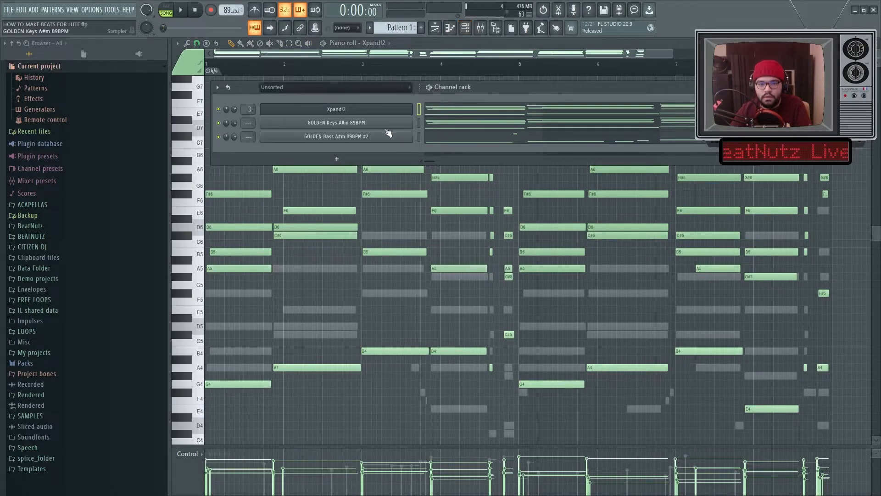
pyautogui.click(359, 112)
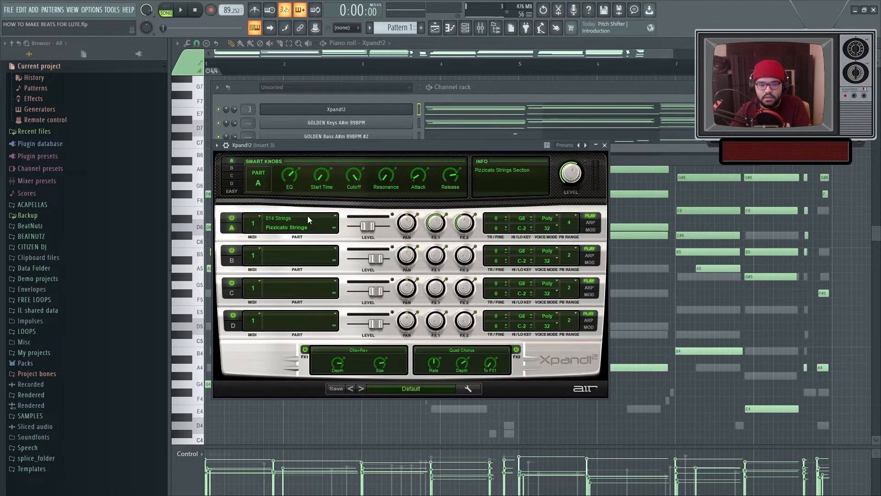
pyautogui.click(296, 226)
pyautogui.moveTo(301, 326)
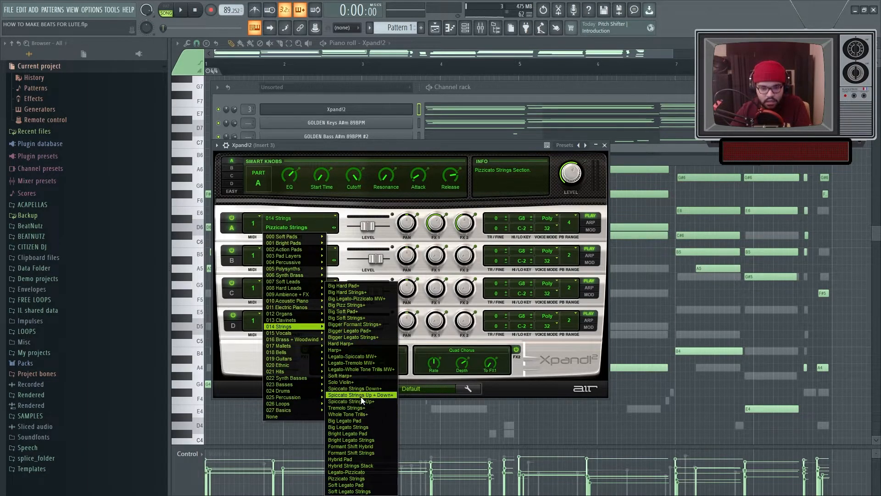
pyautogui.click(345, 370)
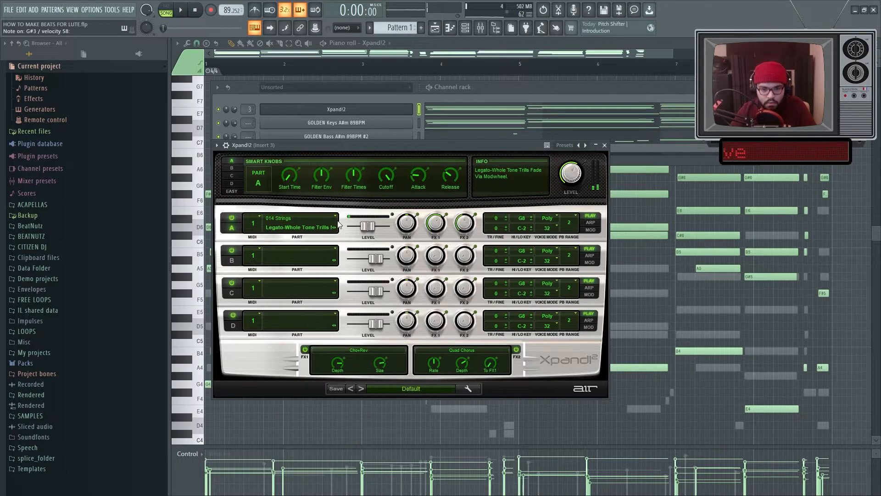
pyautogui.click(718, 171)
# Step: Zoom into the Xpand!2 piano roll and stagger the string chords by selecting notes and nudging them slightly later
pyautogui.press('space')
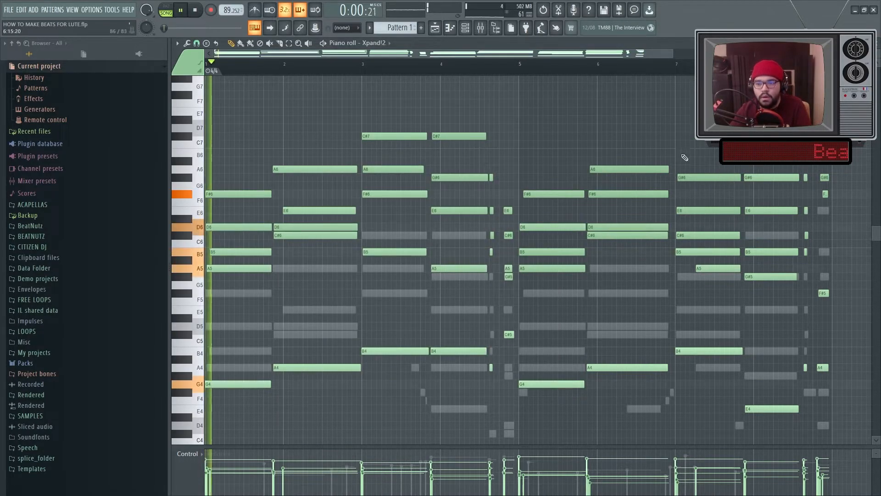
pyautogui.press('space')
pyautogui.scroll(5, 212, 289)
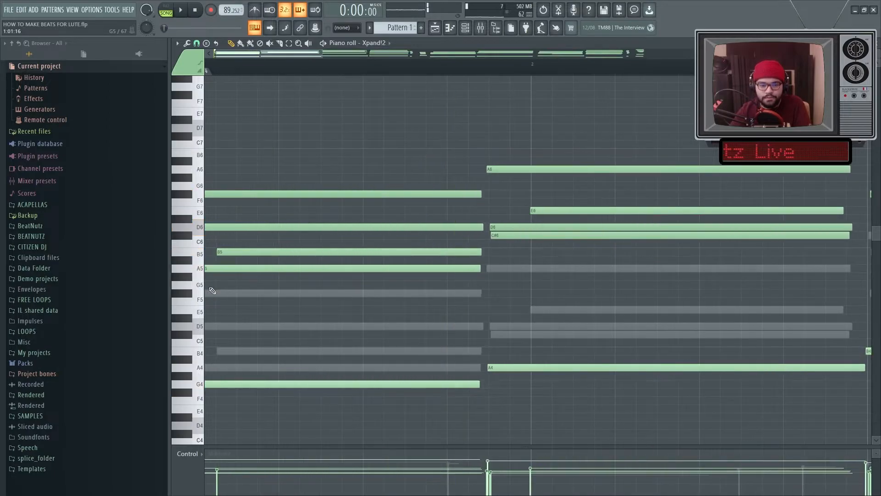
pyautogui.scroll(-6, 204, 298)
pyautogui.scroll(7, 197, 303)
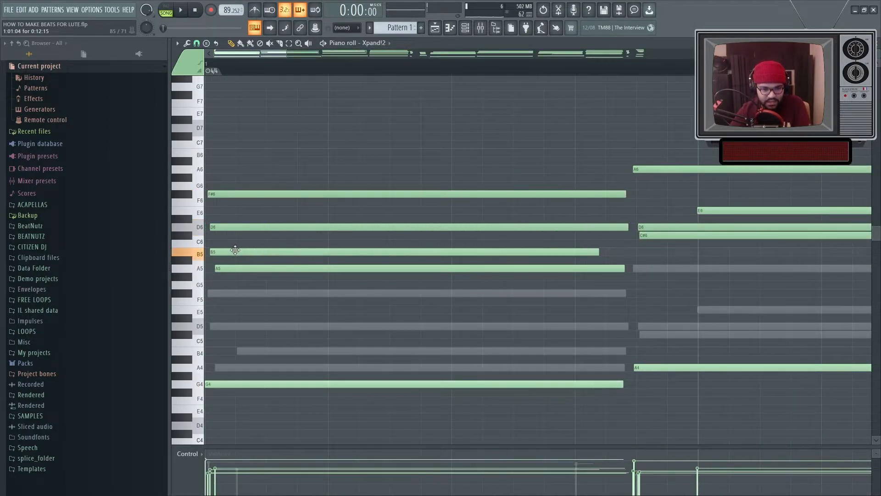
pyautogui.moveTo(317, 290); pyautogui.dragTo(272, 176)
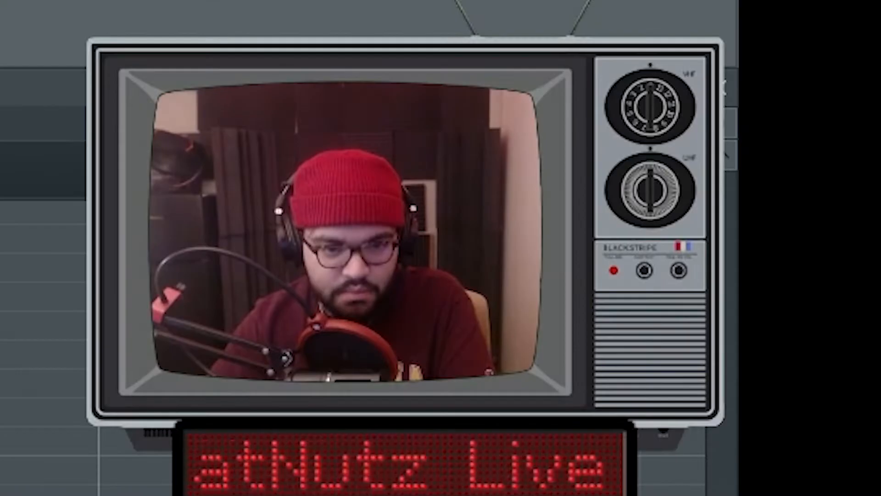
pyautogui.scroll(-6, 319, 242)
pyautogui.scroll(6, 319, 243)
pyautogui.moveTo(509, 211); pyautogui.dragTo(336, 206)
pyautogui.moveTo(452, 314); pyautogui.dragTo(394, 167)
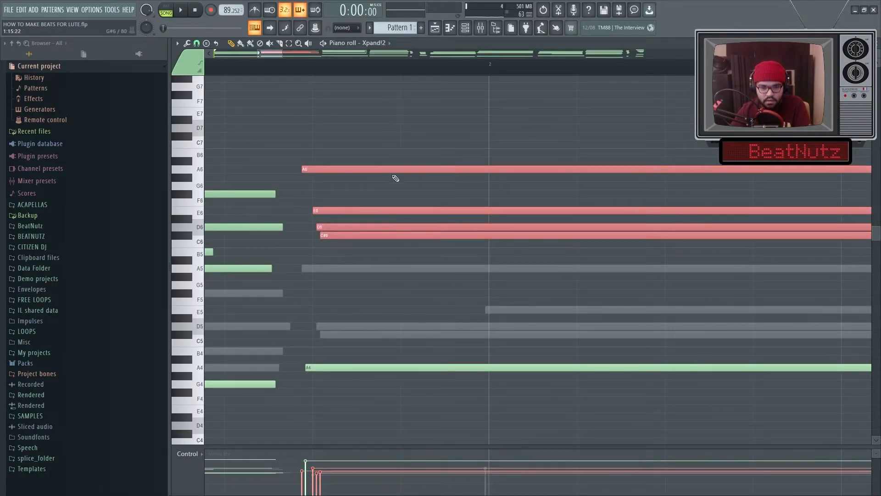
pyautogui.moveTo(327, 133); pyautogui.dragTo(349, 186)
pyautogui.hotkey('shift', 'Right')
pyautogui.hotkey('shift', 'Right')
pyautogui.hotkey('shift', 'Right')
pyautogui.hotkey('shift', 'Right')
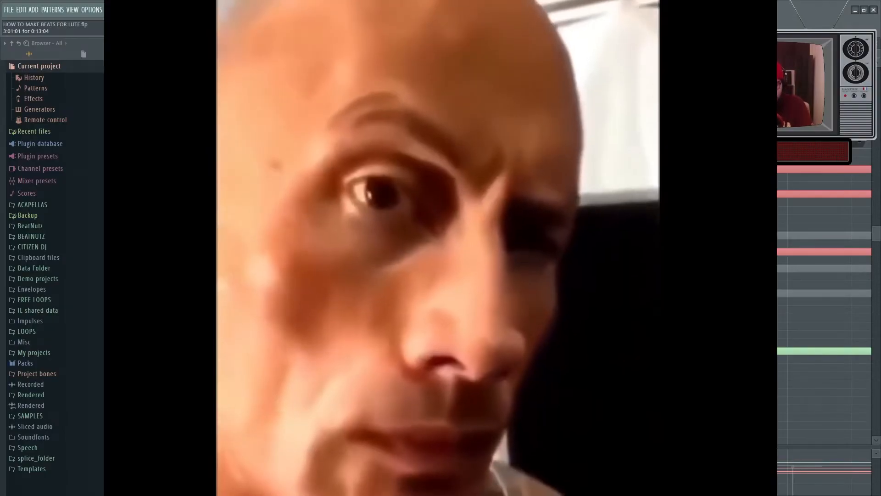
pyautogui.scroll(-5, 401, 281)
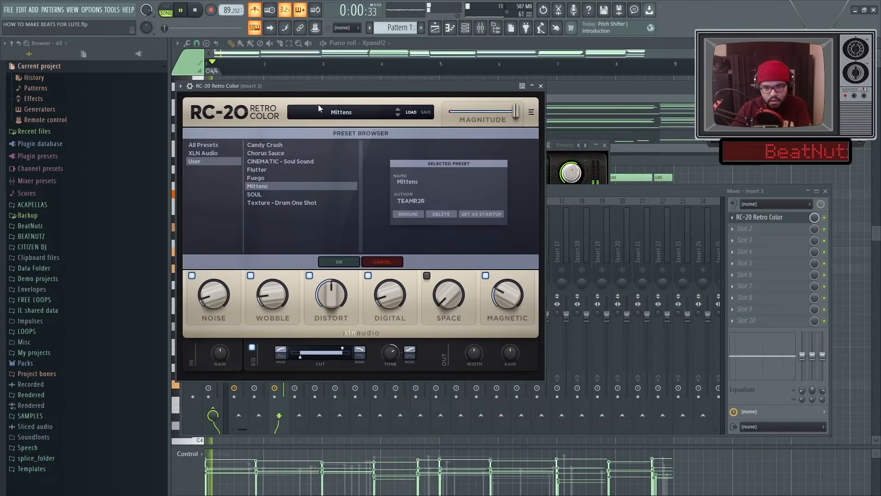
# Step: Audition RC-20 presets such as SOUL, Fuego, CINEMATIC - Soul Sound and Candy Crush, returning to Mittens
pyautogui.click(397, 115)
pyautogui.click(397, 115)
pyautogui.click(398, 110)
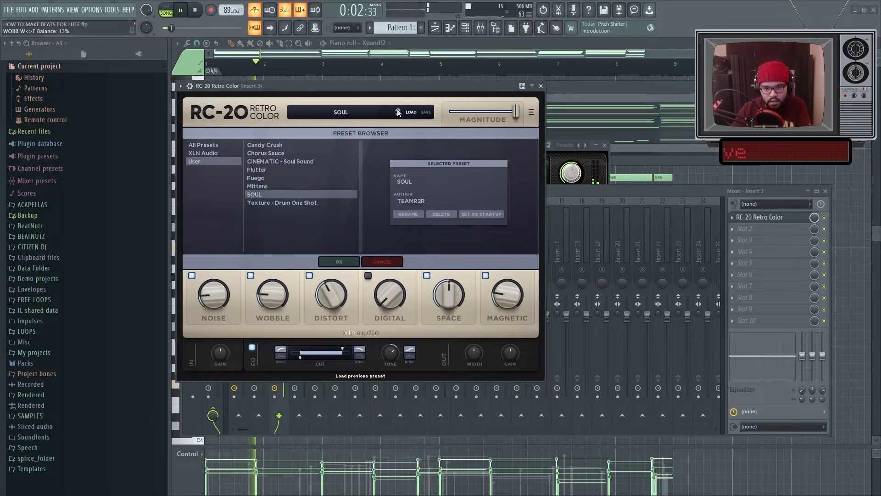
pyautogui.click(398, 115)
pyautogui.click(397, 109)
pyautogui.click(397, 108)
pyautogui.click(397, 108)
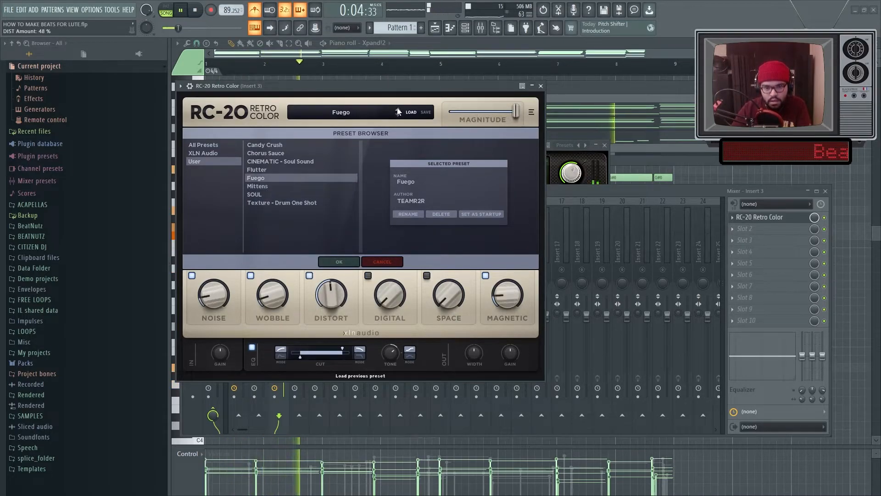
pyautogui.click(397, 108)
pyautogui.click(397, 108)
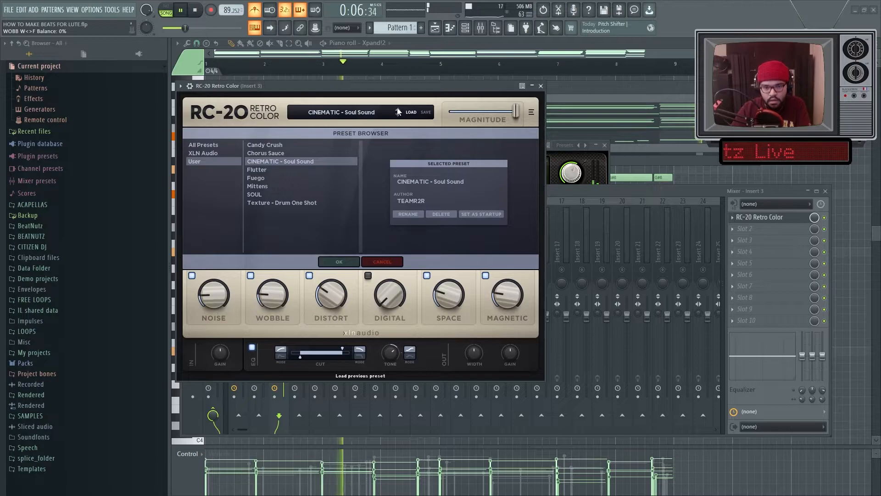
pyautogui.click(398, 108)
pyautogui.click(397, 108)
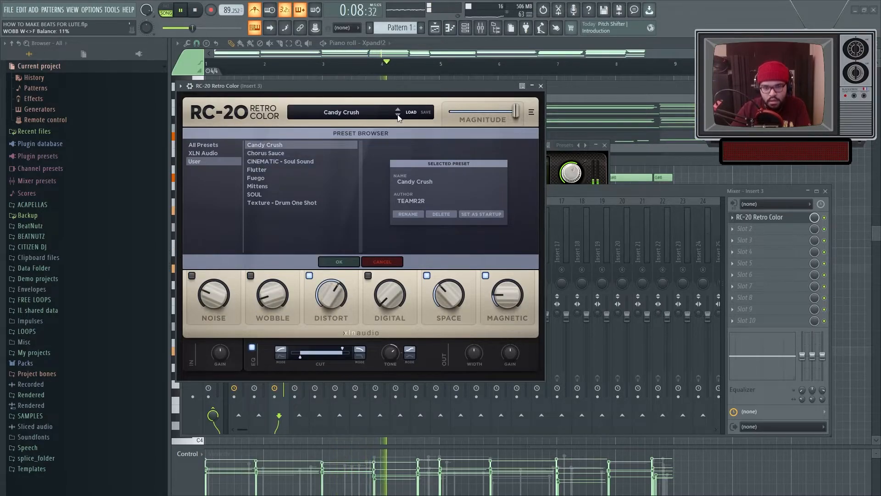
pyautogui.click(274, 186)
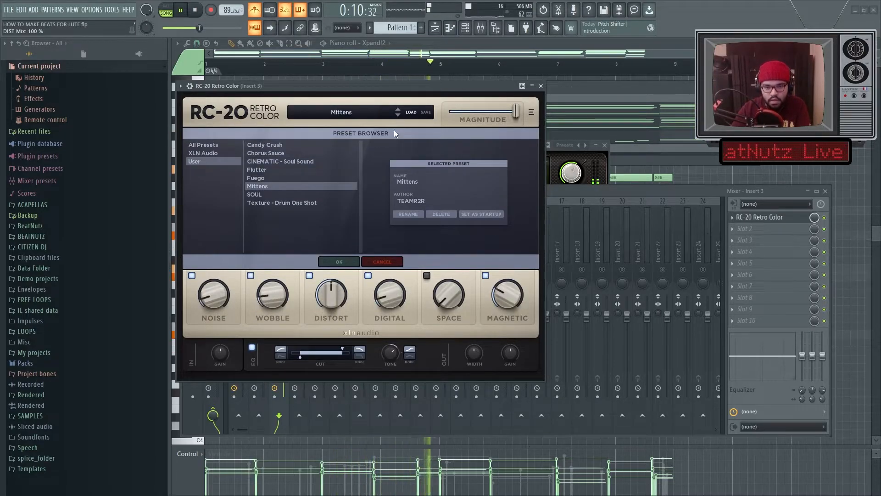
# Step: Show all channels in the channel rack and route the consolidated Strings A channel to mixer insert 5
pyautogui.rightClick(301, 270)
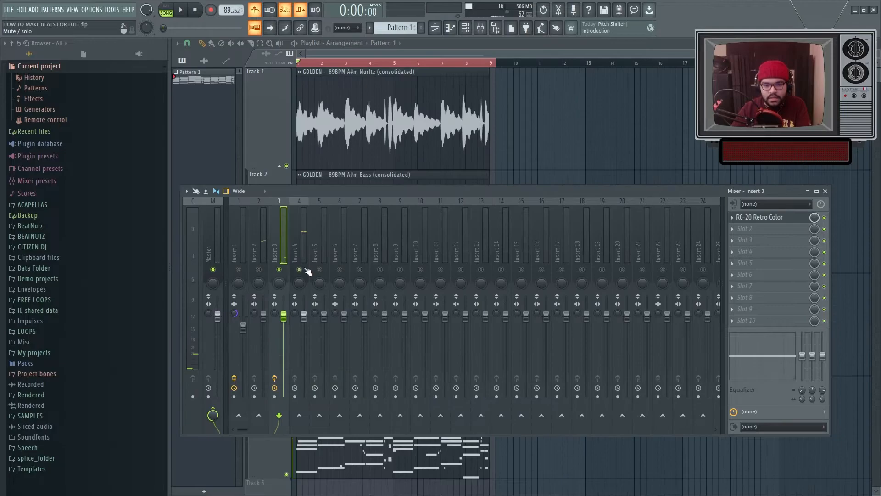
pyautogui.rightClick(301, 270)
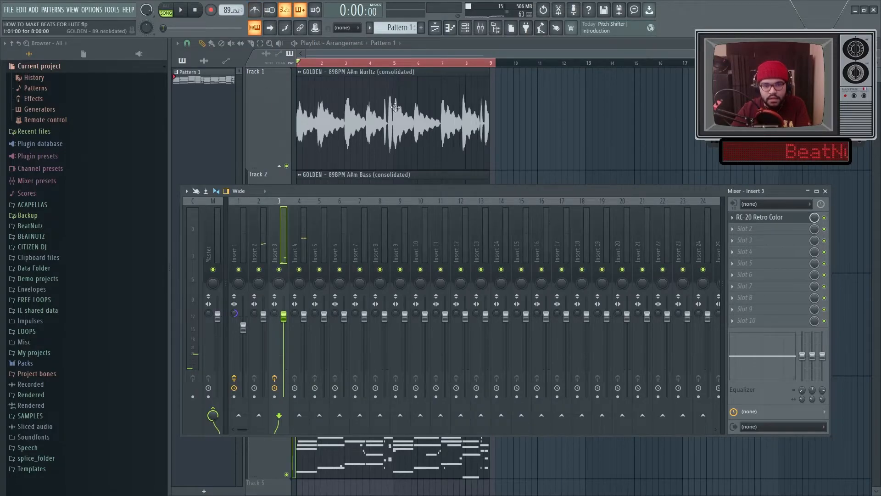
pyautogui.press('F9')
pyautogui.press('space')
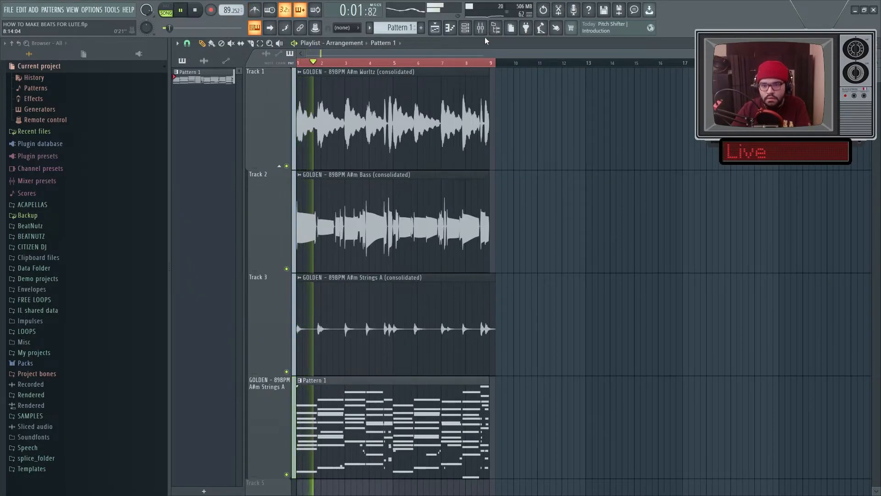
pyautogui.press('F9')
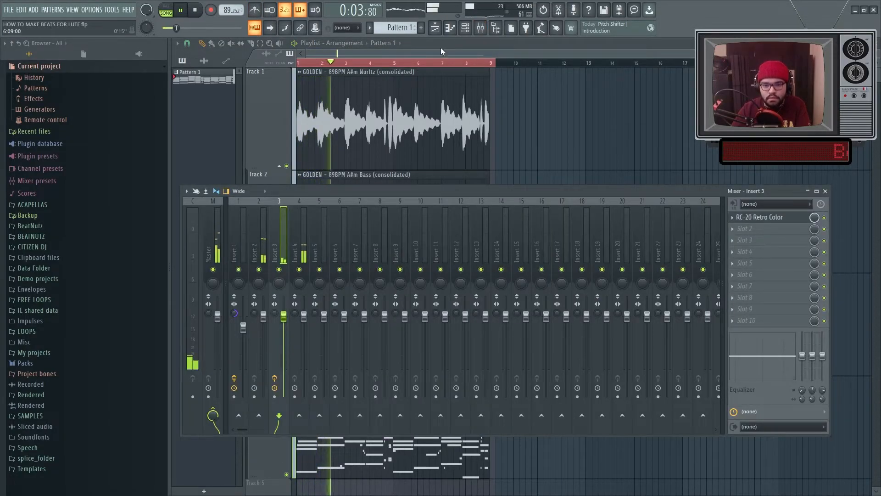
pyautogui.press('F6')
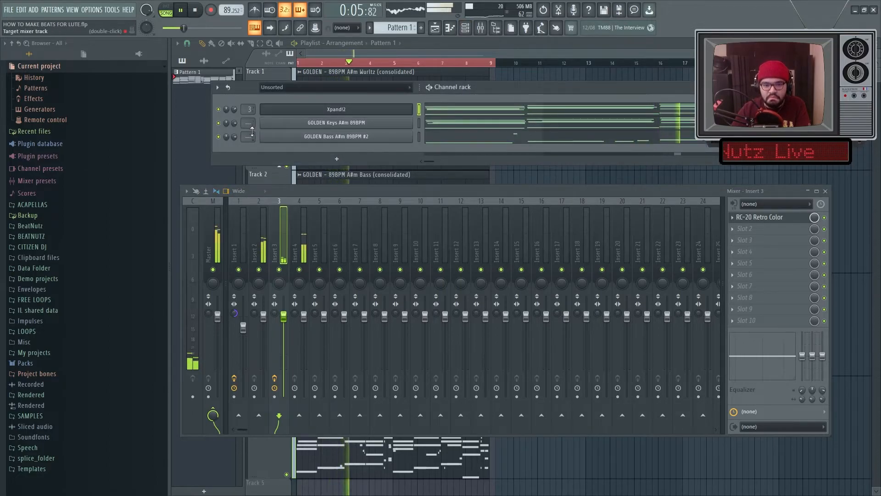
pyautogui.click(275, 87)
pyautogui.click(275, 97)
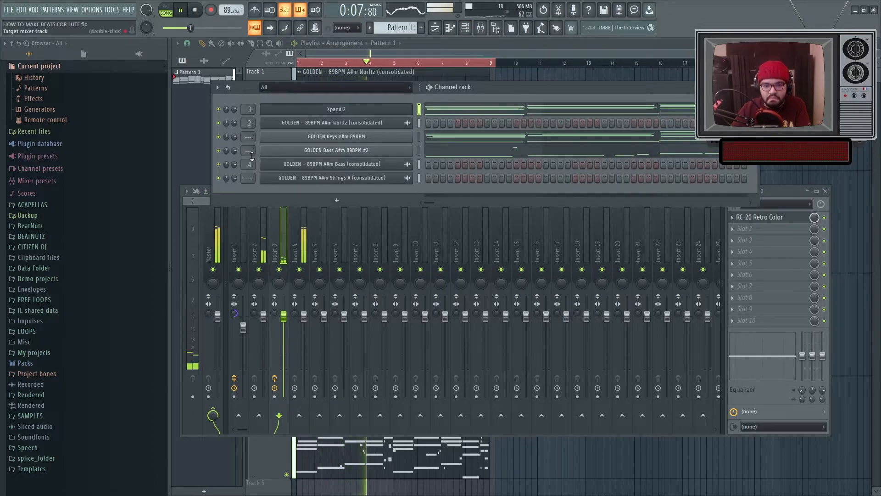
pyautogui.scroll(5, 251, 182)
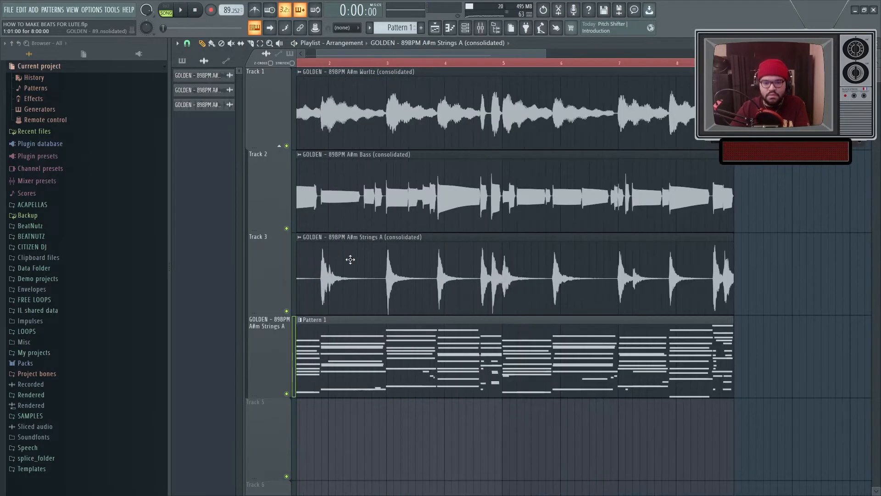
# Step: Open the Strings A clip's settings, switch time stretching to Stretch Pro and lower the formant slider
pyautogui.doubleClick(350, 258)
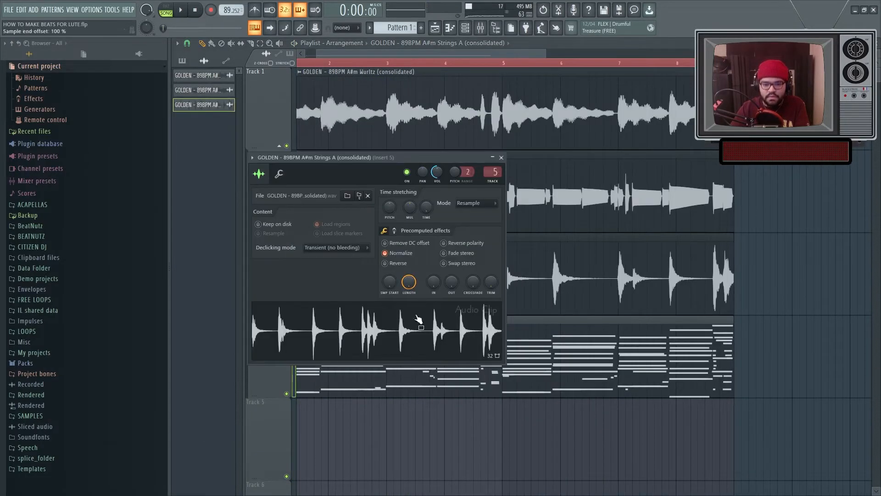
pyautogui.click(467, 203)
pyautogui.click(472, 238)
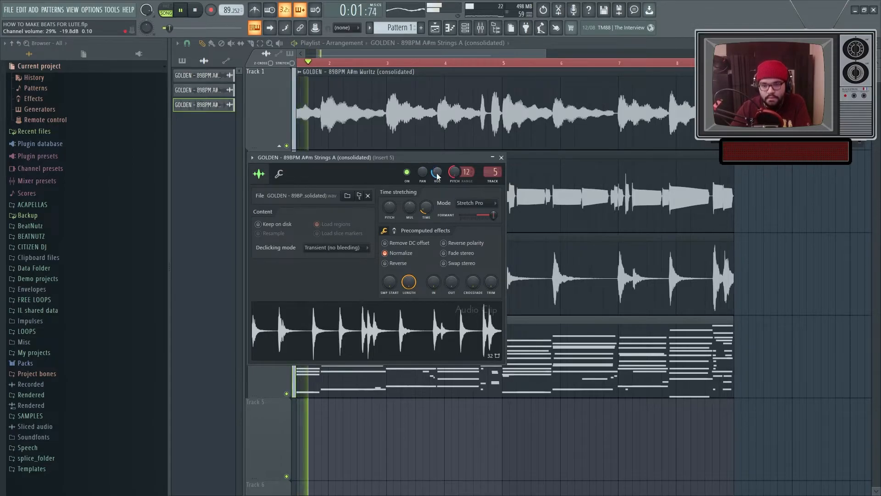
pyautogui.moveTo(494, 215); pyautogui.dragTo(461, 215)
# Step: Adjust the Strings A clip's pitch setting and raise its channel volume to about -6.6 dB
pyautogui.rightClick(455, 172)
pyautogui.click(457, 177)
pyautogui.scroll(7, 436, 177)
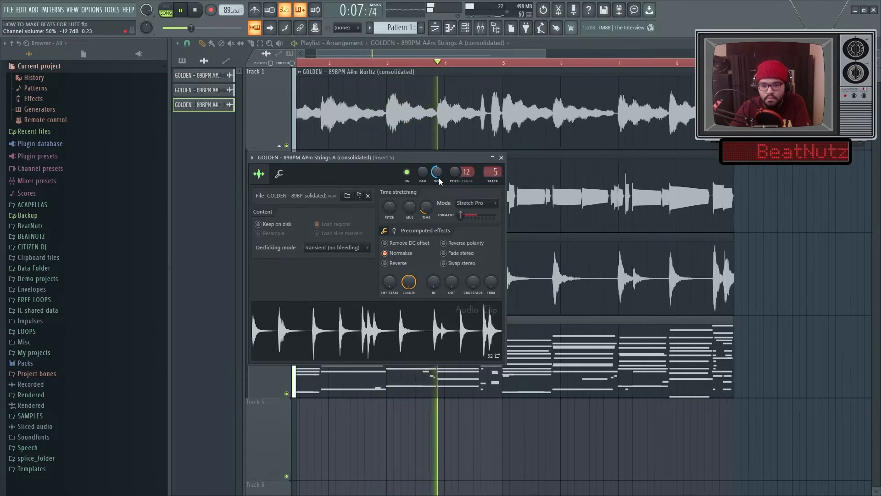
pyautogui.press('space')
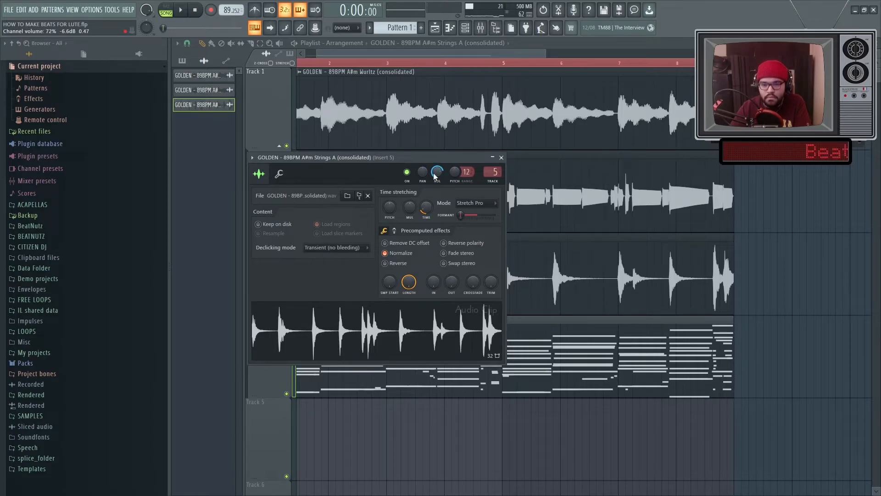
pyautogui.press('space')
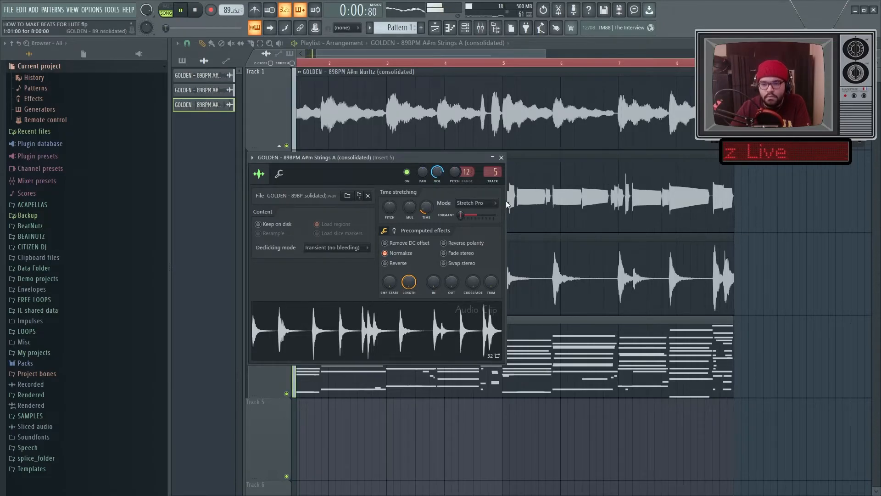
pyautogui.moveTo(440, 173); pyautogui.dragTo(440, 166)
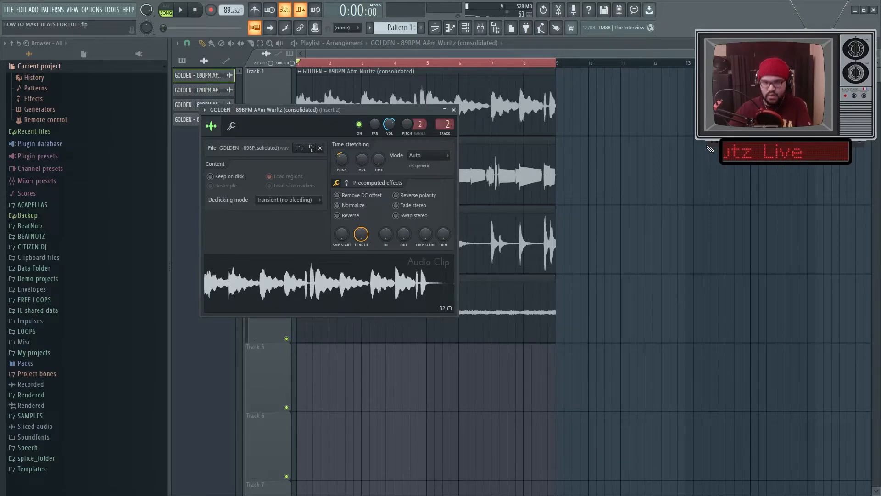
# Step: Inspect the audio clip settings of the Bass and Strings A clips in the playlist
pyautogui.press('Escape')
pyautogui.doubleClick(439, 145)
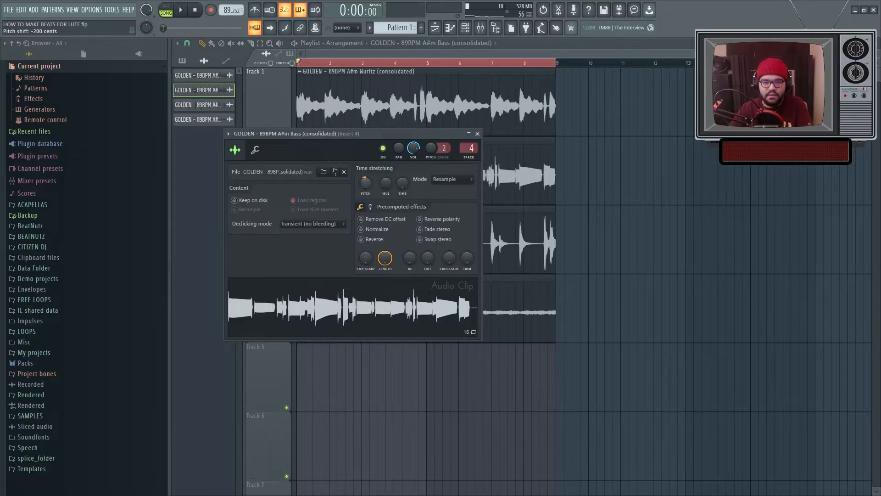
pyautogui.press('Escape')
pyautogui.press('space')
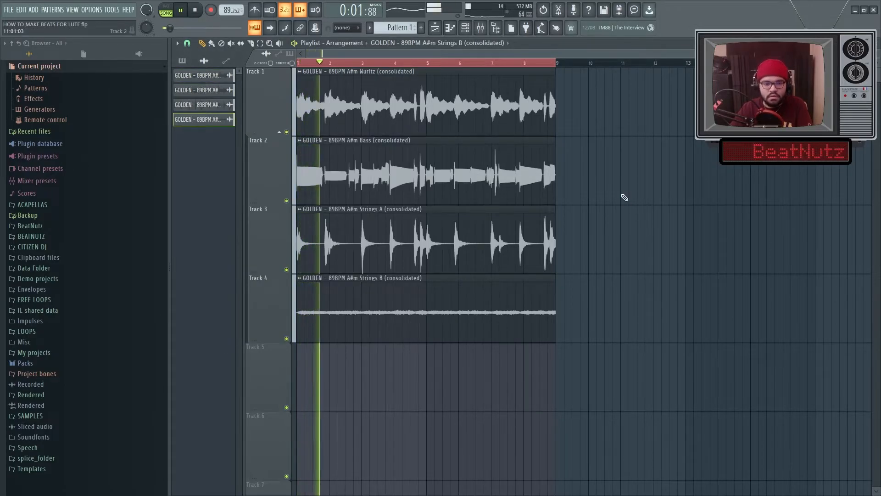
pyautogui.click(503, 240)
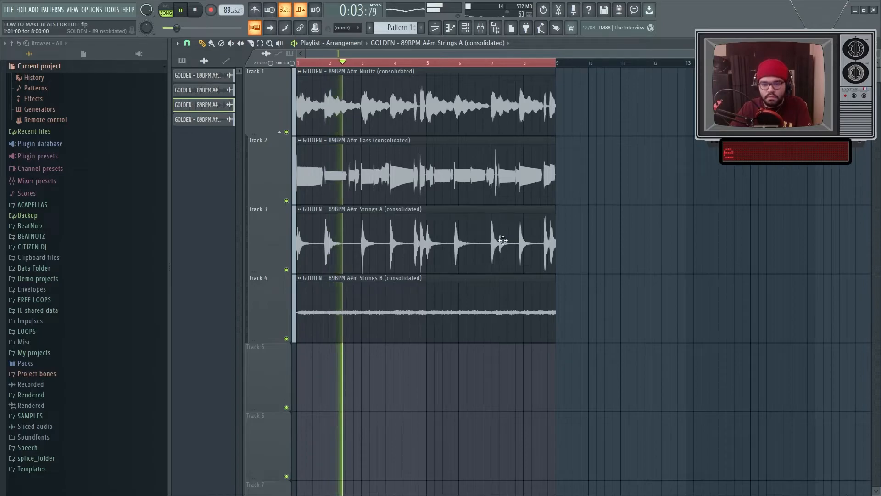
pyautogui.doubleClick(502, 240)
pyautogui.press('Escape')
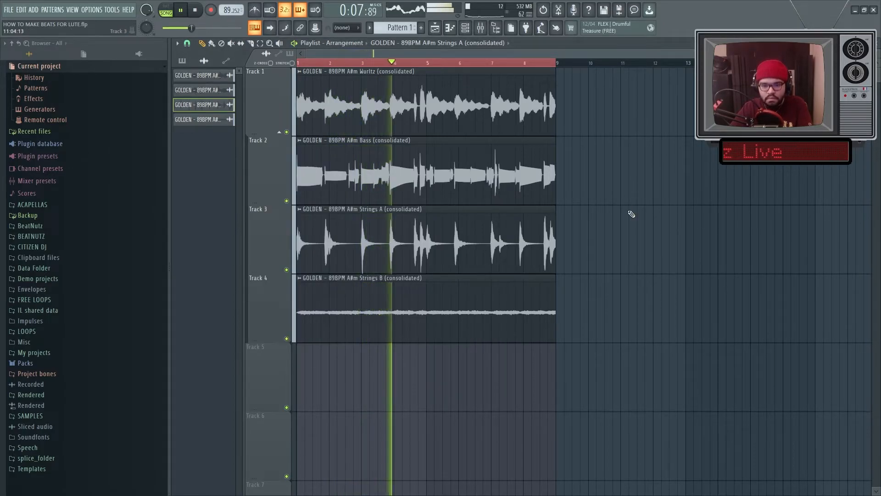
# Step: Add Fruity Reeverb 2 to insert 5's first effect slot and load its Cathedral preset
pyautogui.click(480, 29)
pyautogui.press('space')
pyautogui.click(762, 217)
pyautogui.moveTo(757, 229)
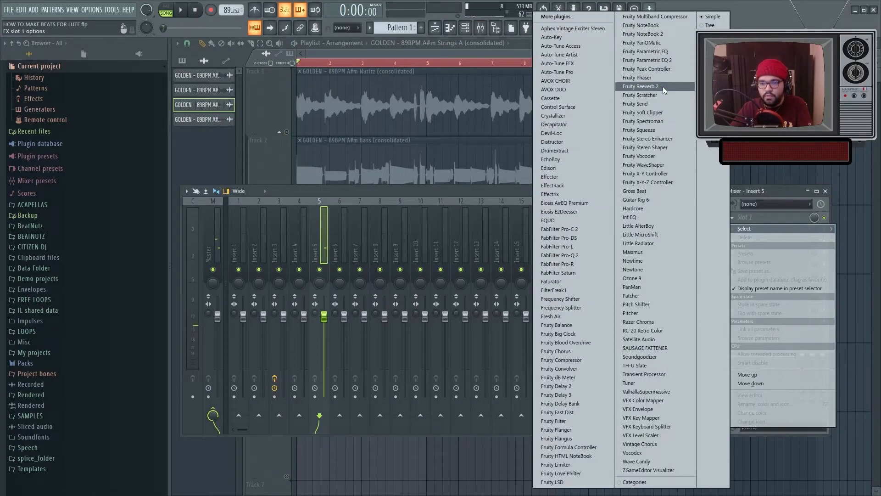
pyautogui.click(662, 86)
pyautogui.click(425, 133)
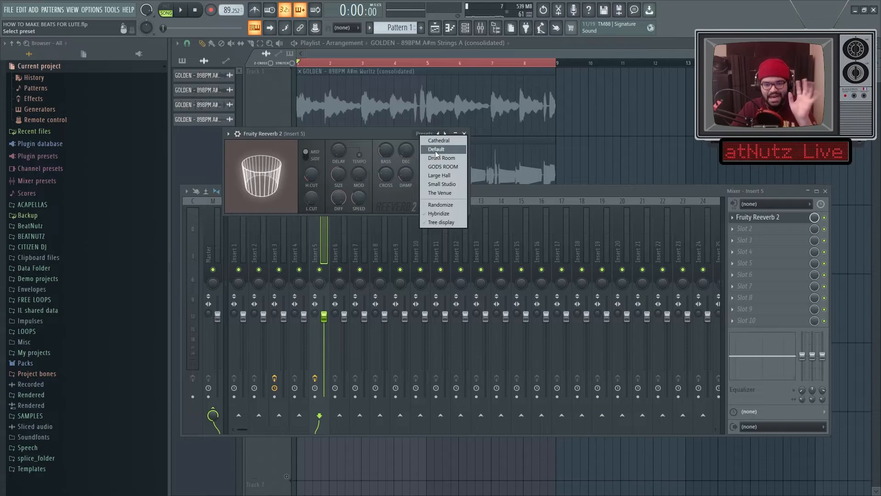
pyautogui.click(436, 140)
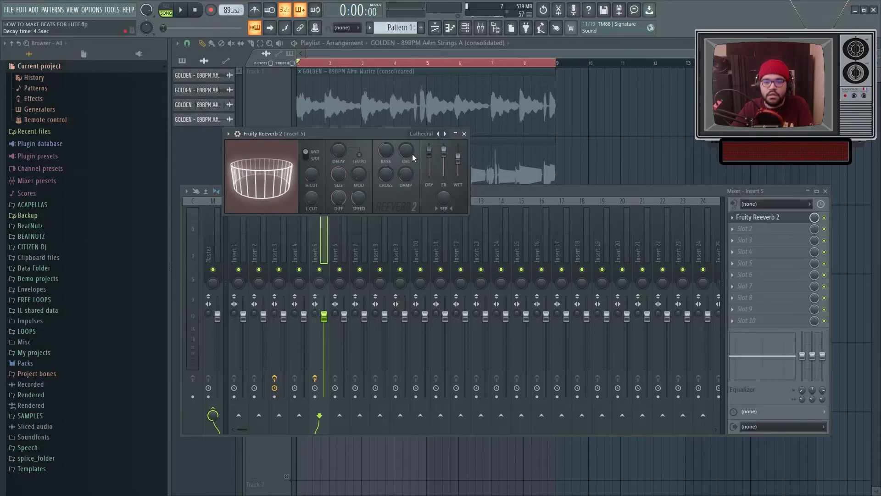
pyautogui.press('space')
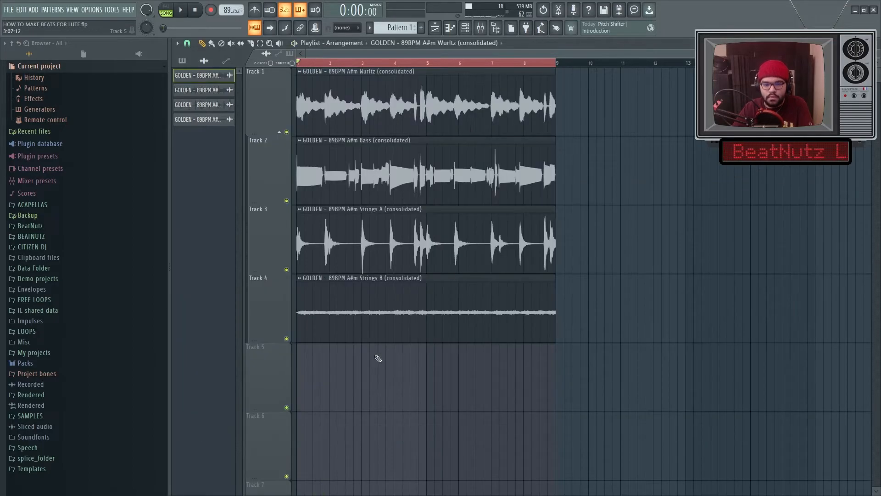
# Step: Place a copy of the Wurlitz clip on Track 5 and make it unique
pyautogui.moveTo(375, 358); pyautogui.dragTo(263, 383)
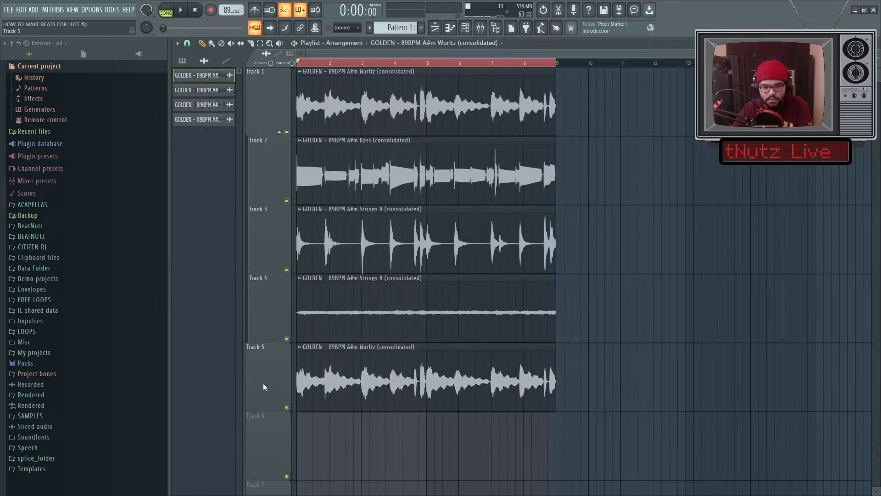
pyautogui.scroll(5, 263, 383)
pyautogui.click(299, 346)
pyautogui.click(335, 418)
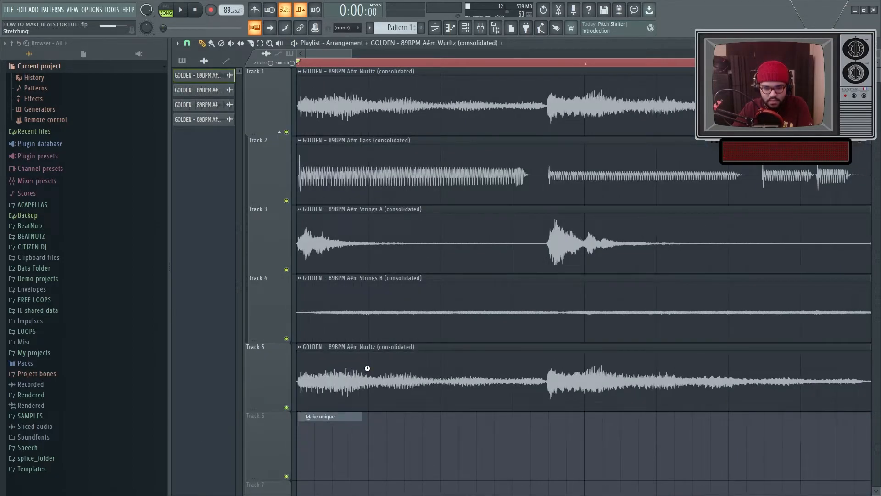
# Step: Open the duplicate Wurlitz clip's settings and set its time stretching mode to Stretch Pro
pyautogui.doubleClick(367, 368)
pyautogui.doubleClick(367, 368)
pyautogui.doubleClick(367, 367)
pyautogui.click(397, 132)
pyautogui.click(389, 165)
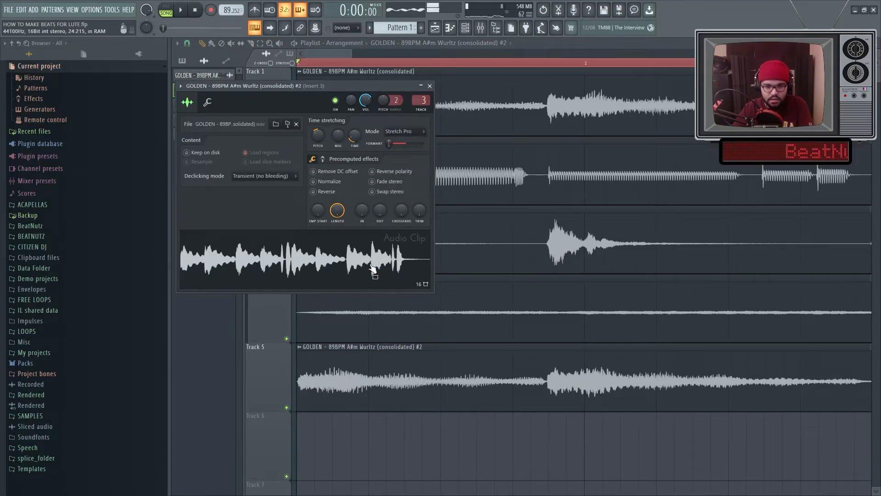
# Step: Open the mixer and review the effect chains on the Wurlitz inserts
pyautogui.click(480, 28)
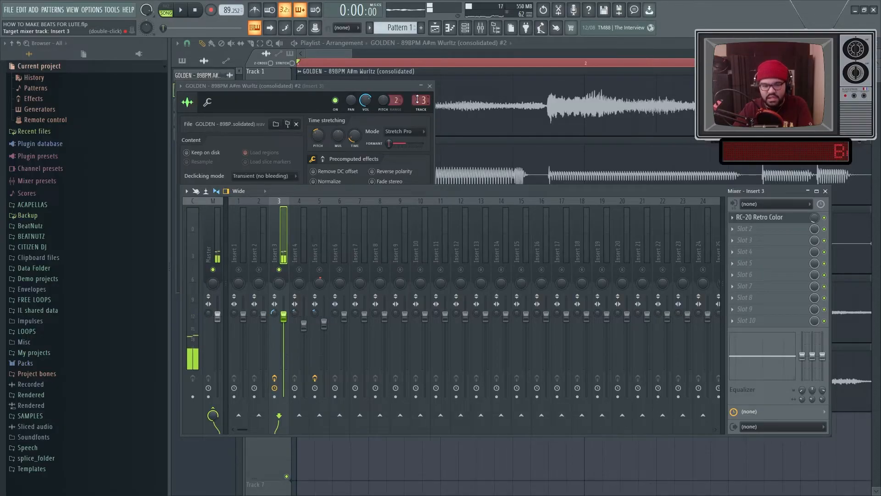
pyautogui.scroll(-1, 418, 100)
pyautogui.press('space')
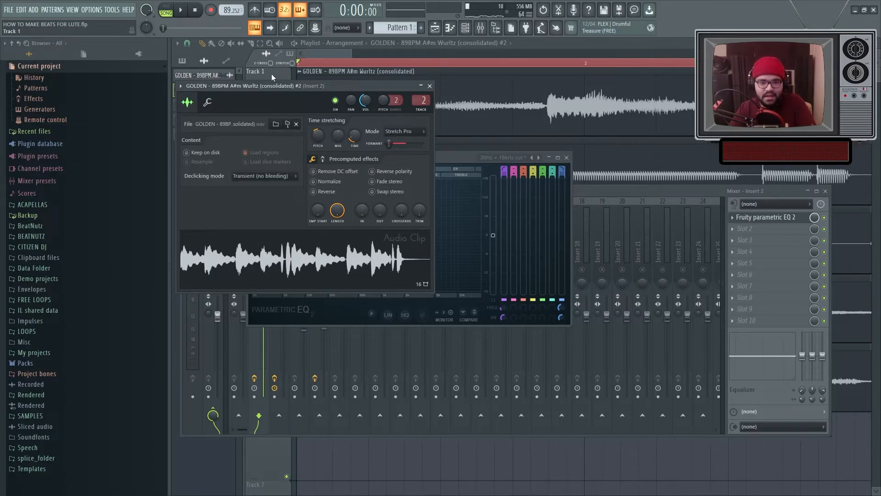
pyautogui.press('F12')
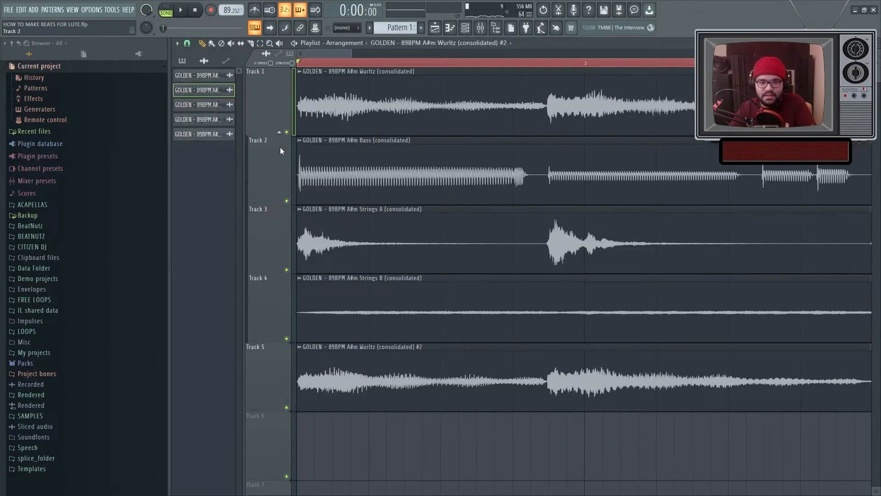
# Step: Play back the arrangement to audition the layered Wurlitz, bass and strings clips
pyautogui.click(481, 28)
pyautogui.rightClick(279, 269)
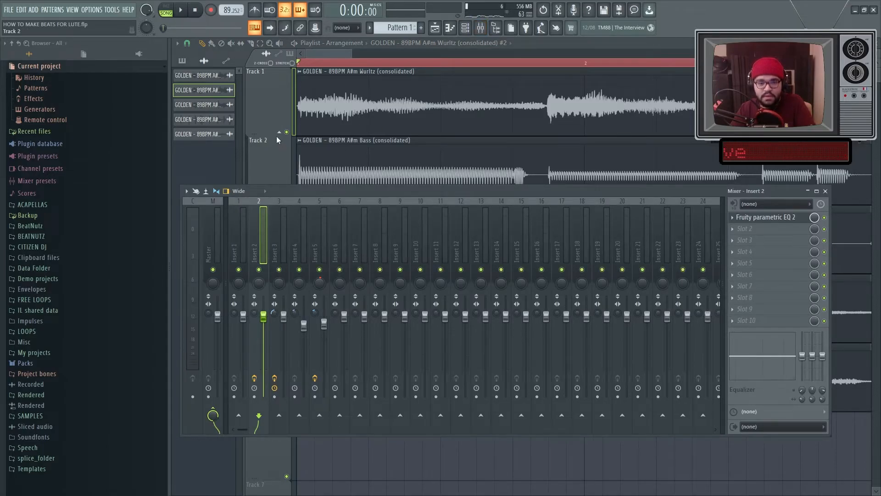
pyautogui.press('F9')
pyautogui.scroll(-8, 435, 367)
pyautogui.press('space')
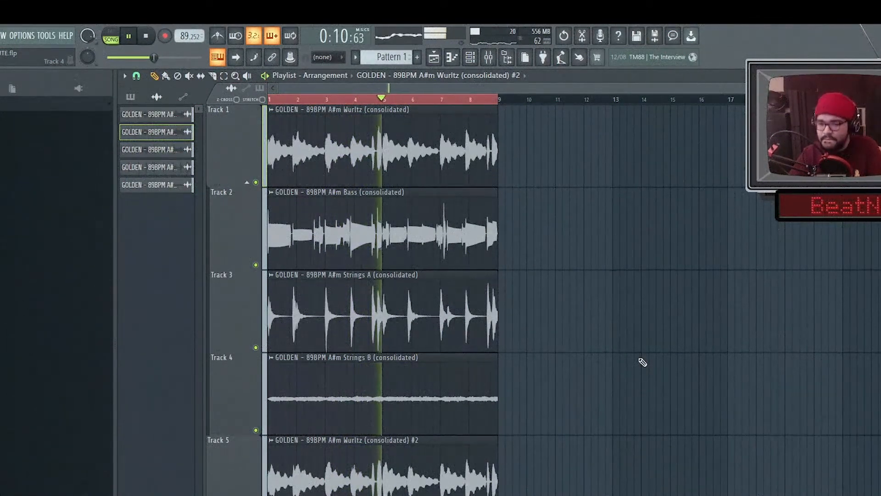
pyautogui.scroll(-2, 642, 362)
pyautogui.scroll(2, 642, 363)
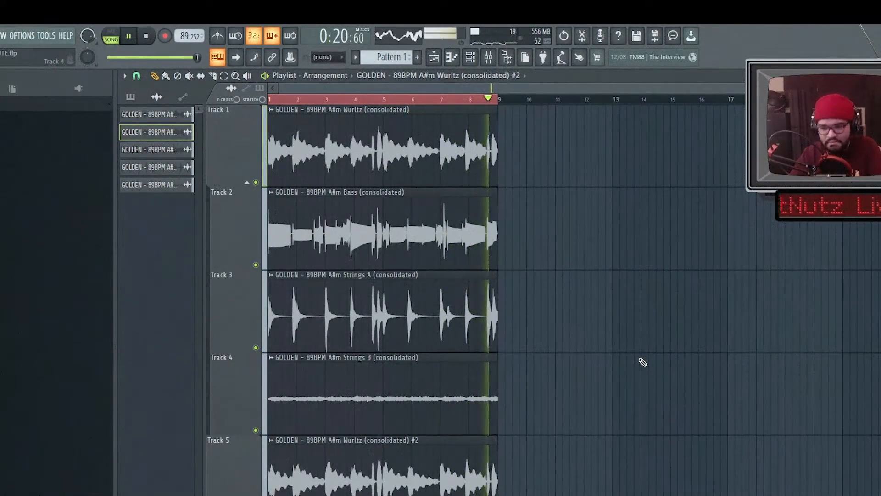
pyautogui.press('space')
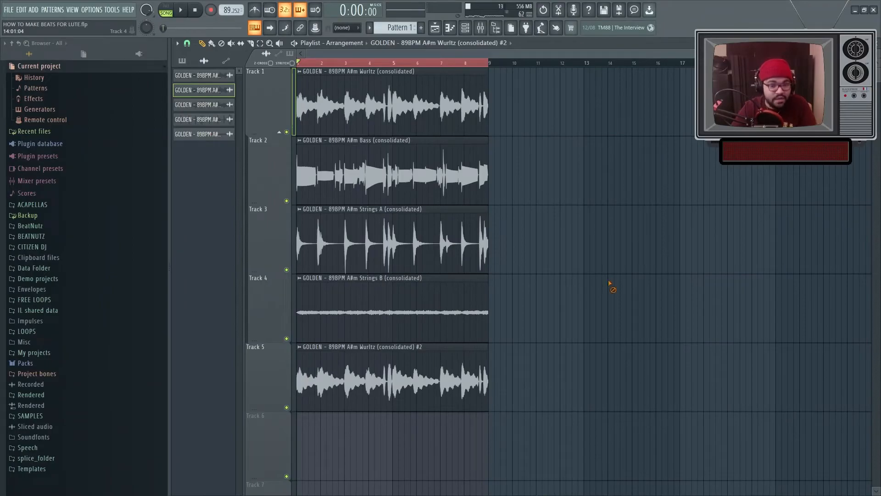
pyautogui.scroll(-1, 343, 171)
pyautogui.scroll(1, 393, 26)
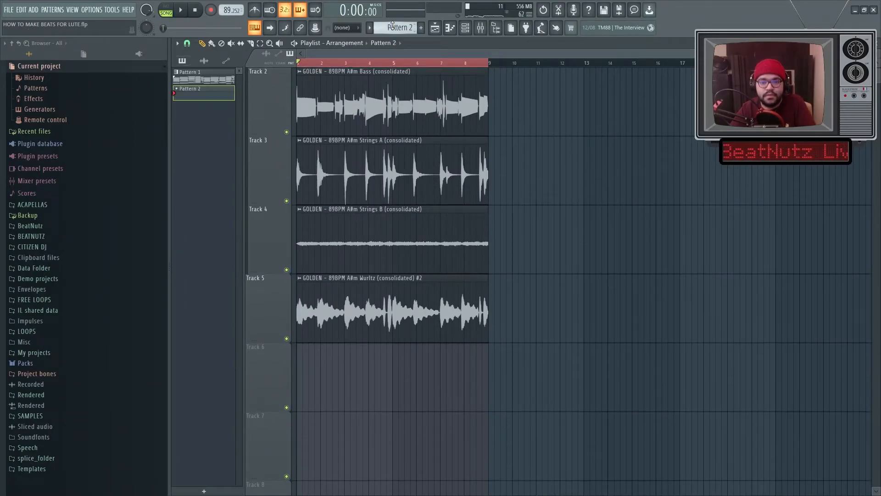
# Step: Place Pattern 2 on Track 6 and program a rim pattern with rim (12) and The Legend Rim in the channel rack
pyautogui.click(321, 381)
pyautogui.click(465, 29)
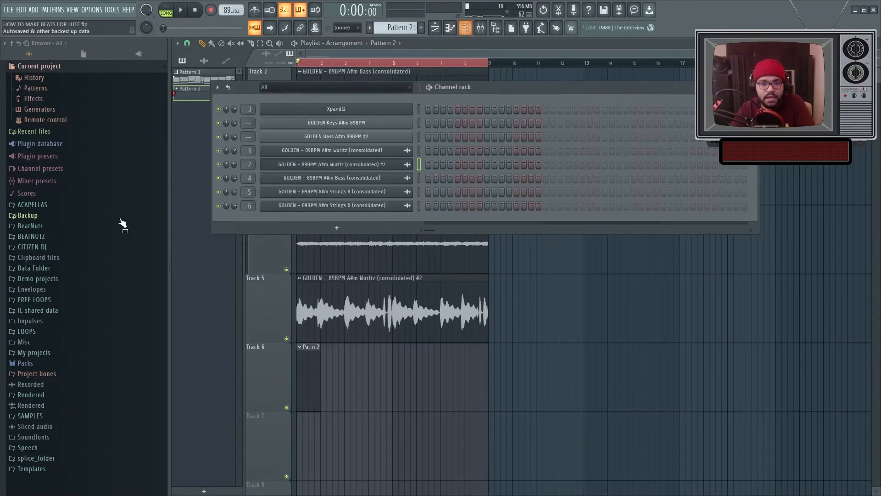
pyautogui.click(42, 238)
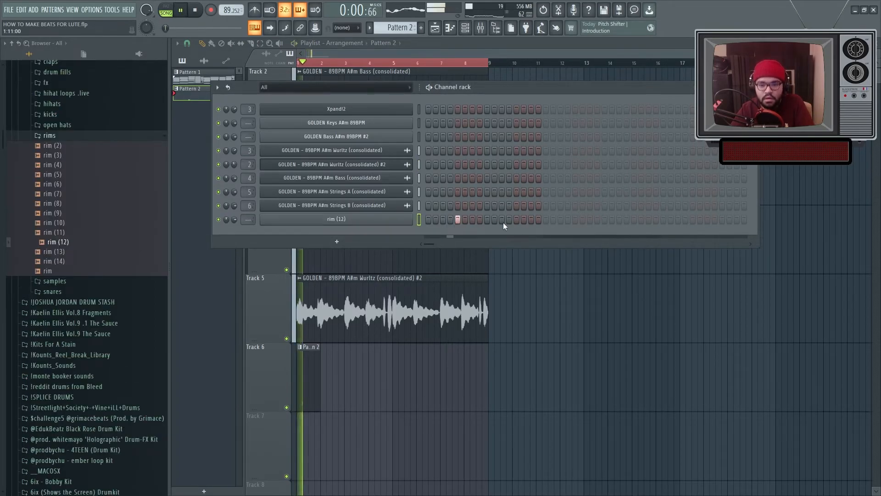
pyautogui.click(515, 220)
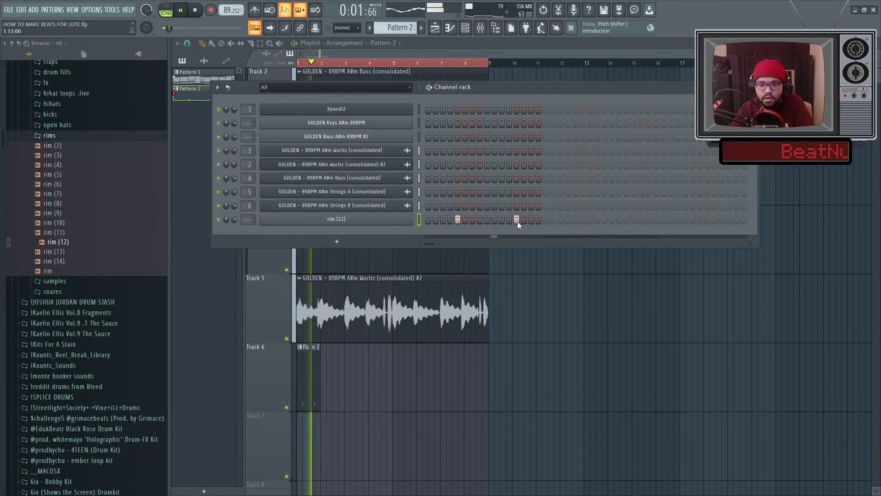
pyautogui.click(575, 219)
pyautogui.click(634, 219)
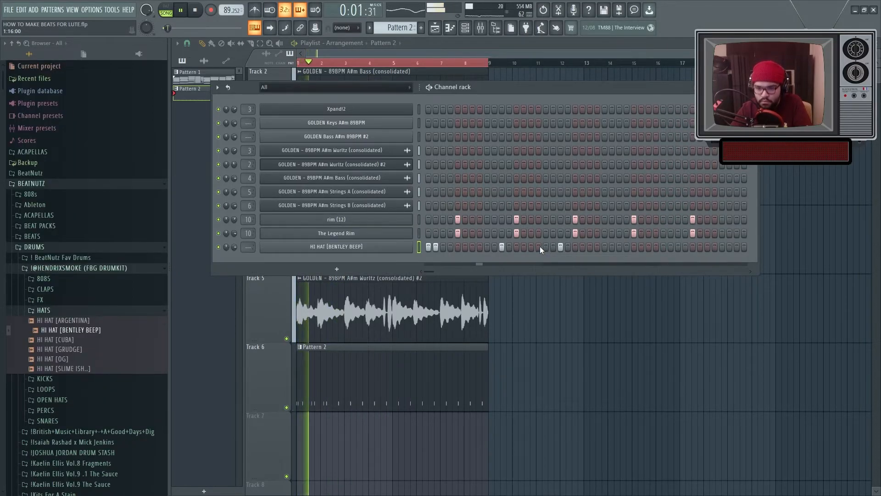
# Step: Add steps to the HI HAT [BENTLEY BEEP] channel in Pattern 2
pyautogui.click(531, 247)
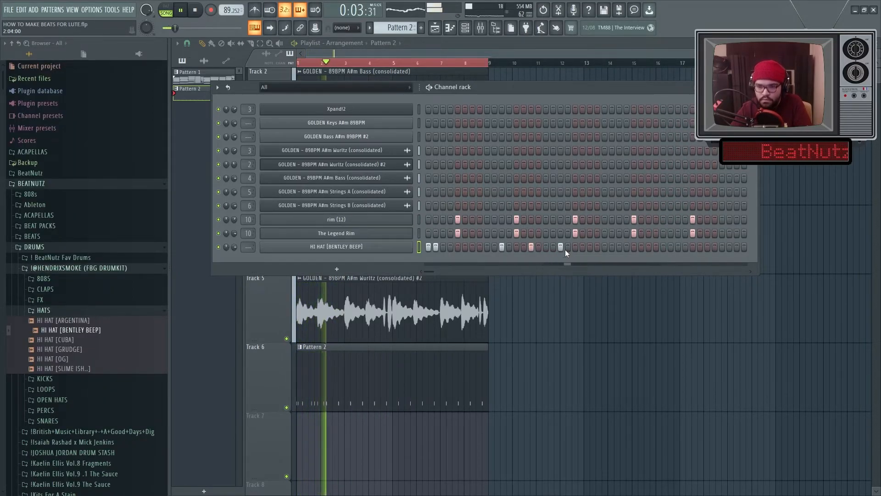
pyautogui.click(620, 246)
pyautogui.click(641, 247)
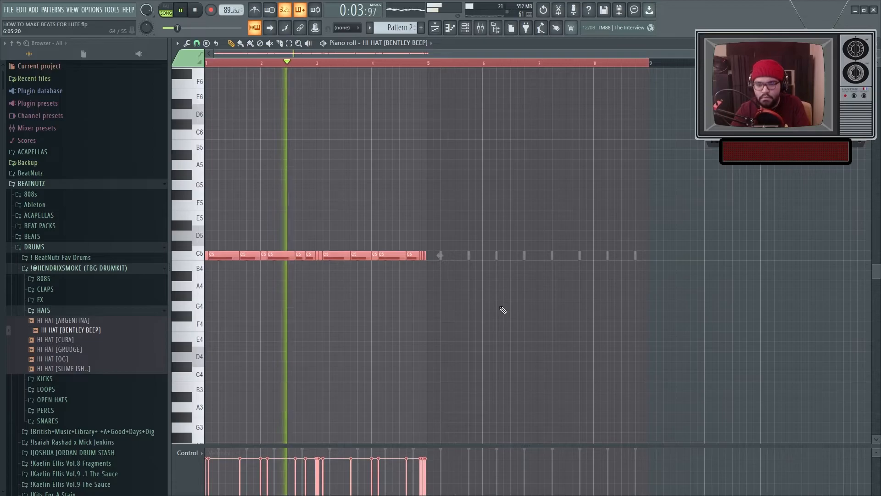
# Step: Duplicate the hi-hat notes in the piano roll and randomize the levels of all notes
pyautogui.hotkey('ctrl', 'b')
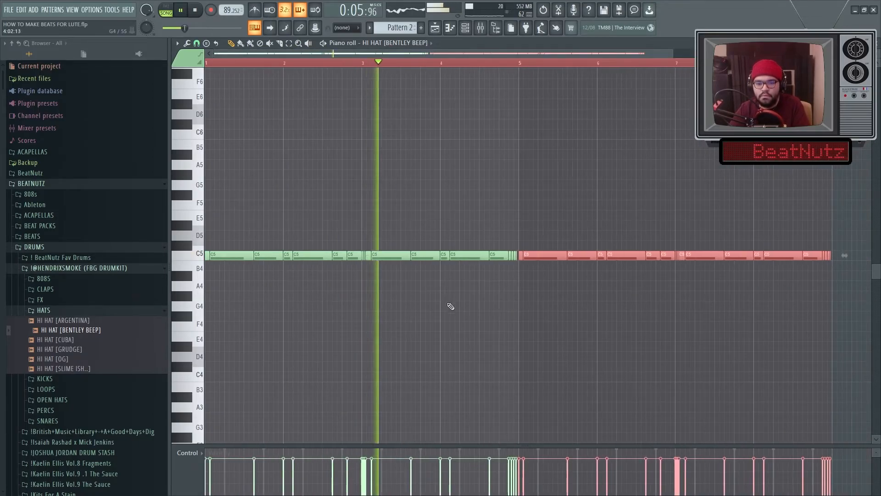
pyautogui.hotkey('ctrl', 'd')
pyautogui.hotkey('ctrl', 'a')
pyautogui.hotkey('alt', 'r')
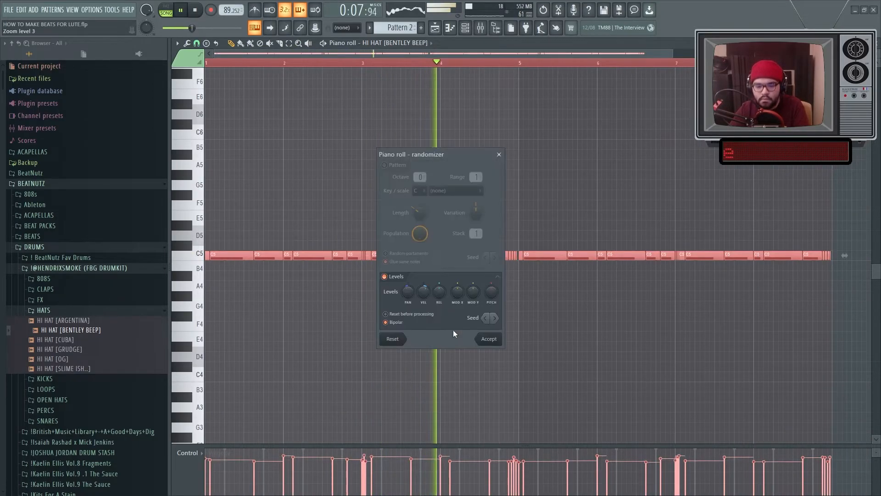
pyautogui.click(489, 340)
# Step: Browse to the Kaelin Ellis BAP_88.00 hat loops and place KAELIN ELLIS_BAP_2_HAT_88 on Track 7
pyautogui.press('F6')
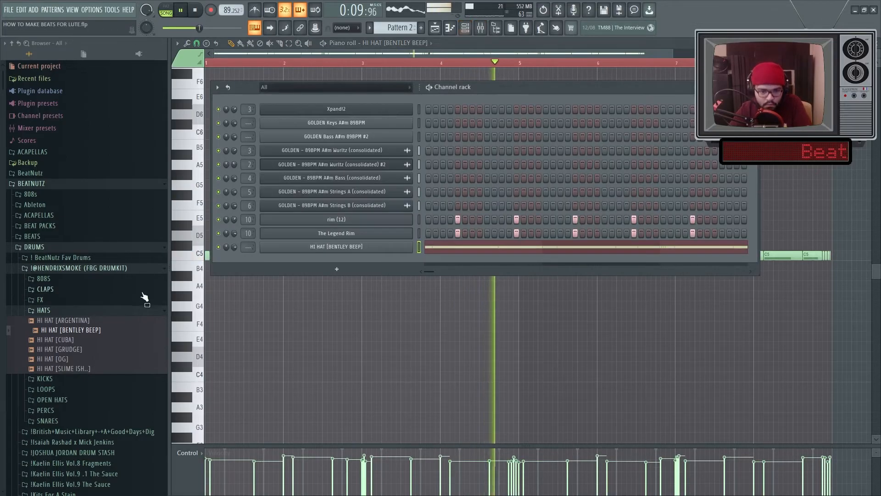
pyautogui.click(44, 310)
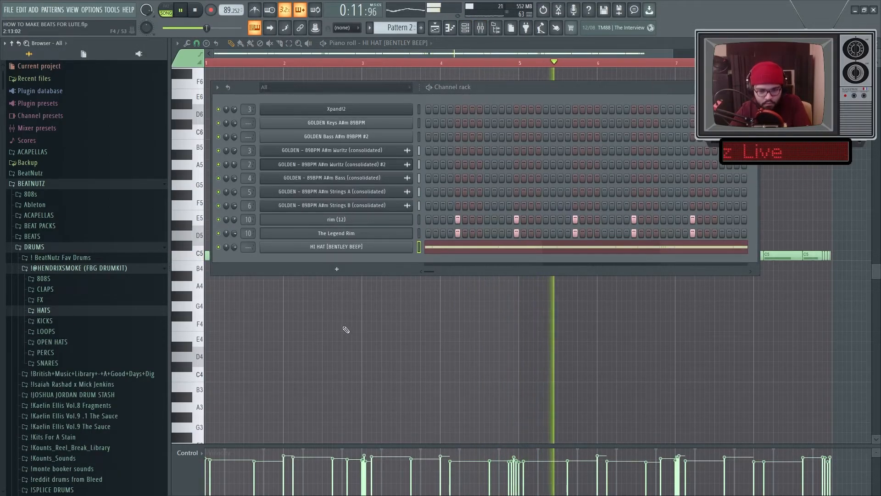
pyautogui.press('F6')
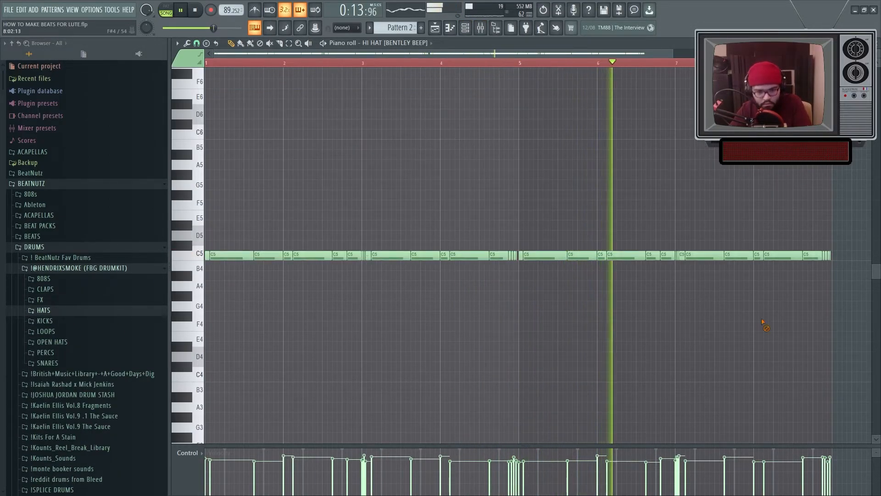
pyautogui.click(466, 29)
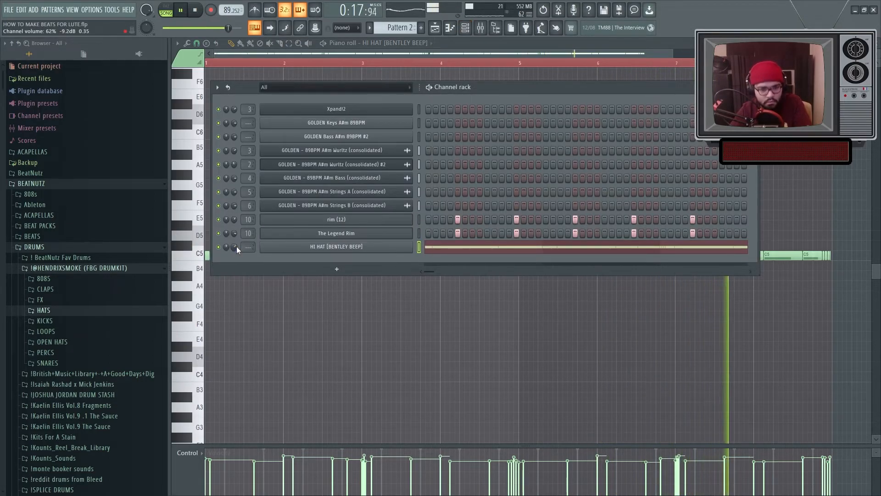
pyautogui.click(47, 268)
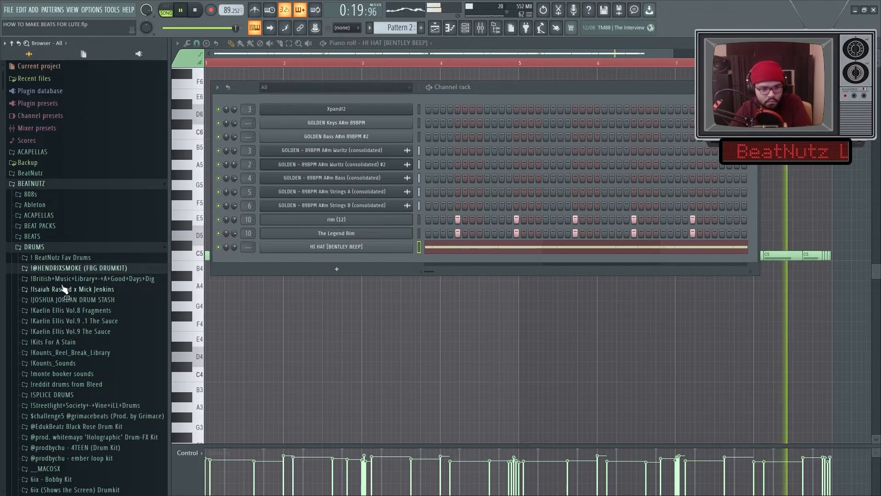
pyautogui.click(81, 319)
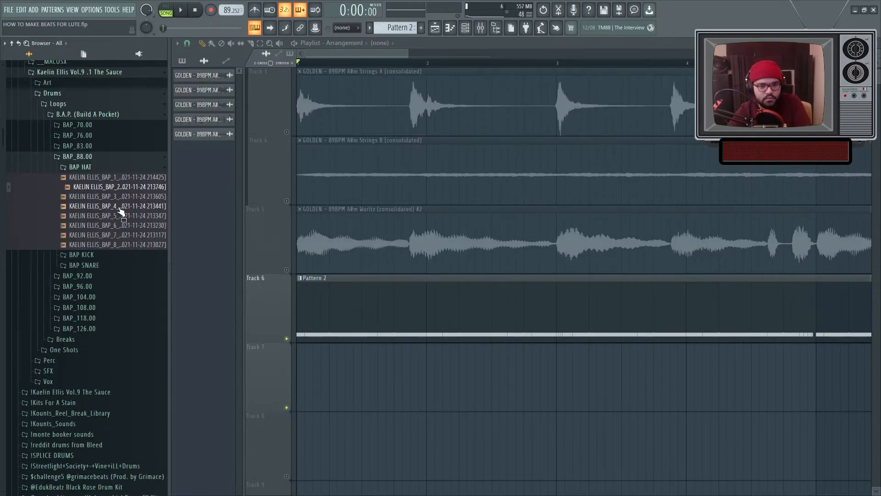
pyautogui.moveTo(277, 293); pyautogui.dragTo(329, 371)
pyautogui.scroll(2, 431, 382)
pyautogui.moveTo(443, 384); pyautogui.dragTo(267, 393)
pyautogui.press('space')
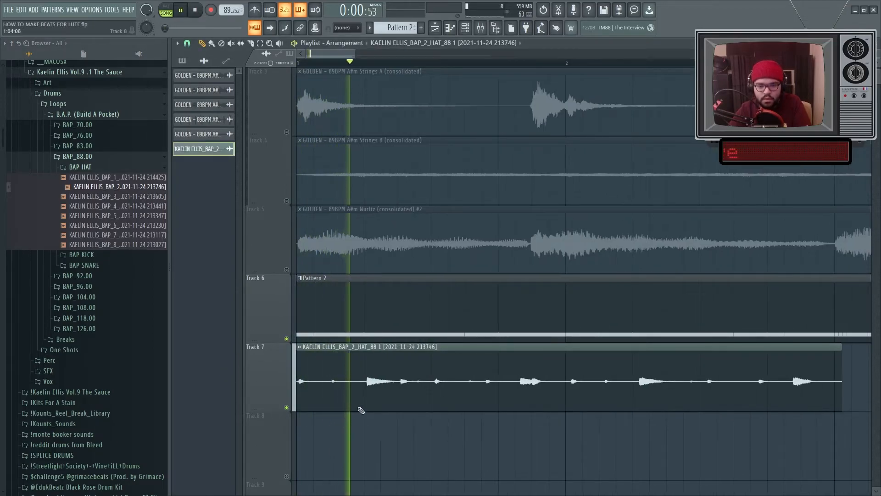
# Step: Trim the hat loop clip and arrange chopped copies of it along Track 8
pyautogui.scroll(-2, 357, 416)
pyautogui.scroll(5, 568, 380)
pyautogui.press('space')
pyautogui.moveTo(576, 352); pyautogui.dragTo(542, 357)
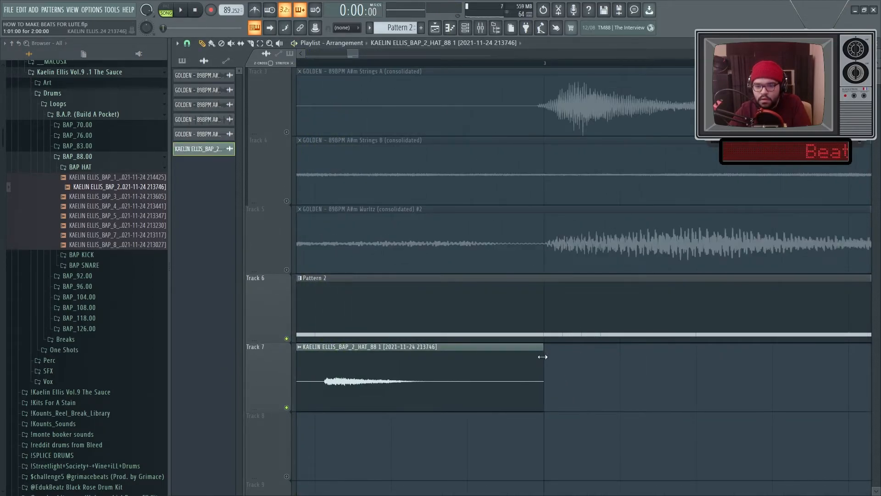
pyautogui.scroll(-6, 543, 356)
pyautogui.scroll(3, 244, 409)
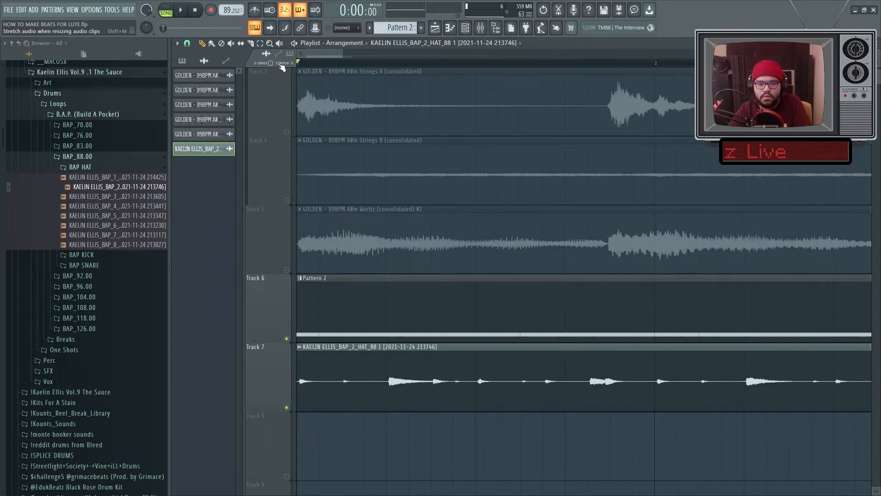
pyautogui.scroll(-1, 281, 358)
pyautogui.press('space')
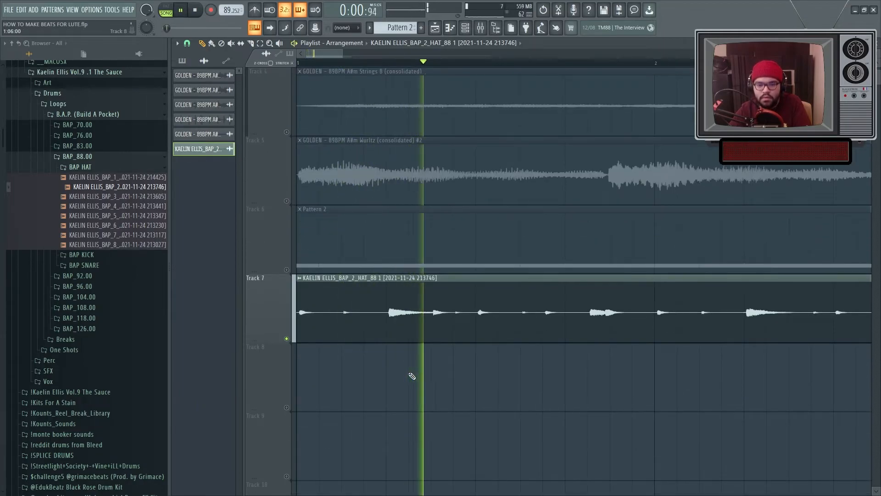
pyautogui.press('space')
pyautogui.scroll(2, 403, 166)
pyautogui.press('space')
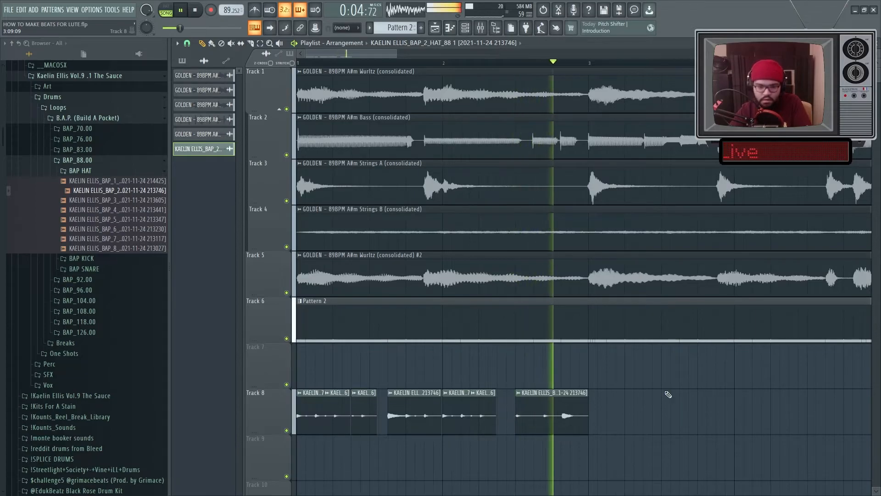
# Step: Play back the arrangement to audition the chopped hat pattern
pyautogui.press('space')
pyautogui.scroll(3, 531, 68)
pyautogui.click(492, 63)
pyautogui.press('space')
pyautogui.scroll(3, 607, 388)
pyautogui.press('space')
pyautogui.press('space')
pyautogui.press('space')
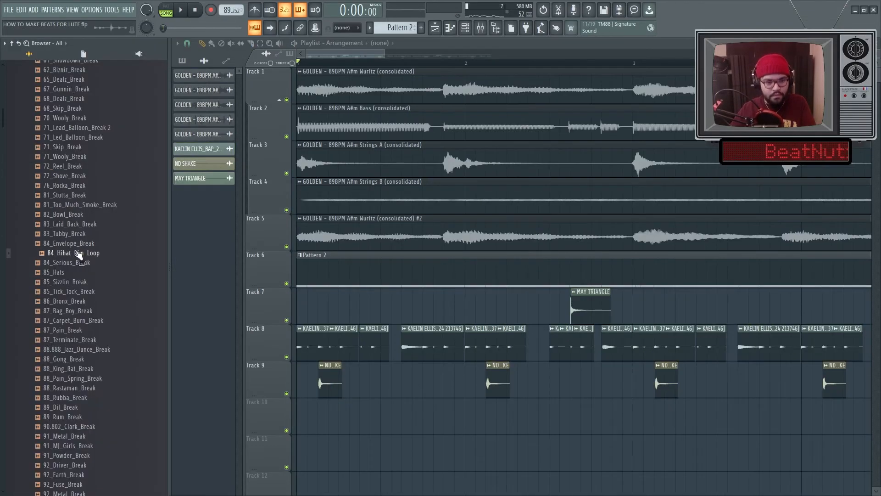
# Step: Add the 84_Hihat_Rim_Loop sample to Track 10 and extend it to bar 9
pyautogui.moveTo(69, 252); pyautogui.dragTo(288, 420)
pyautogui.scroll(2, 359, 438)
pyautogui.press('space')
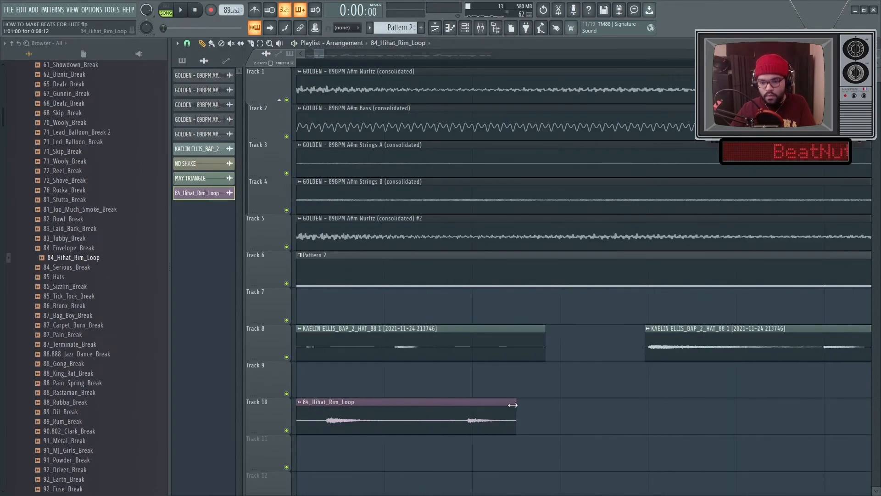
pyautogui.moveTo(463, 401); pyautogui.dragTo(539, 402)
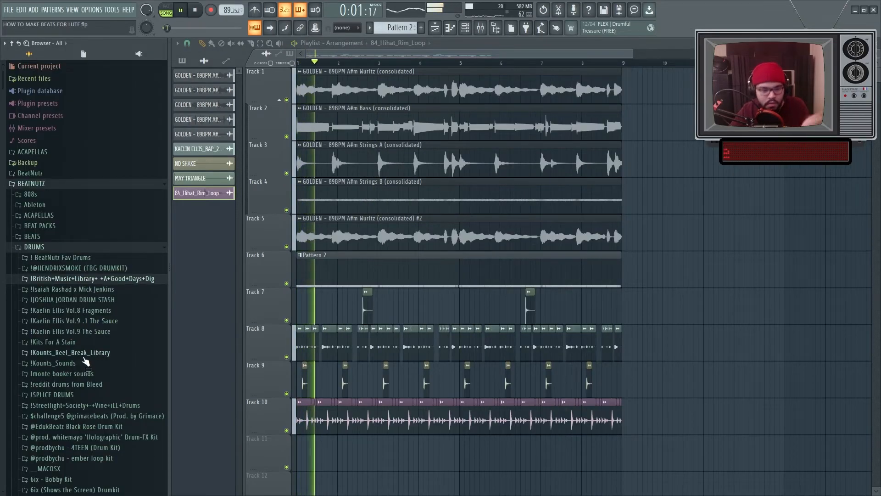
# Step: Browse Kount Drums Volume 4 one-shot kicks and drop the Mix40 Kick into the playlist
pyautogui.click(81, 363)
pyautogui.scroll(-8, 82, 390)
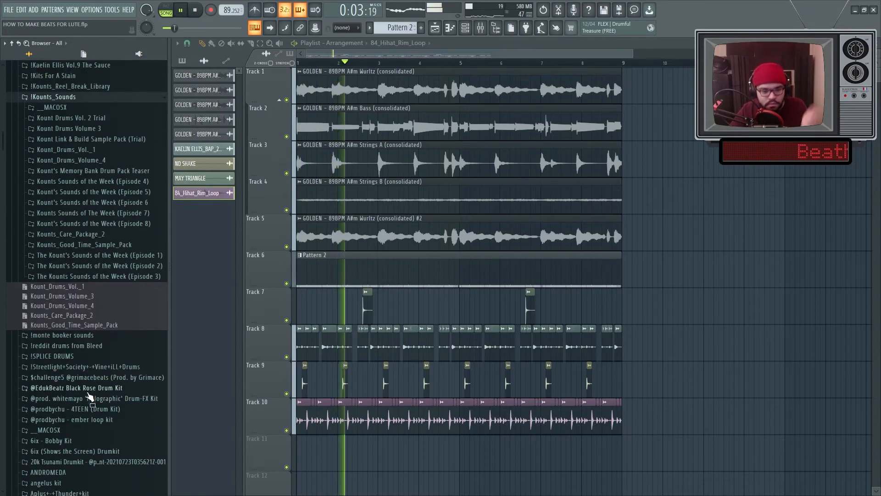
pyautogui.click(101, 158)
pyautogui.click(102, 177)
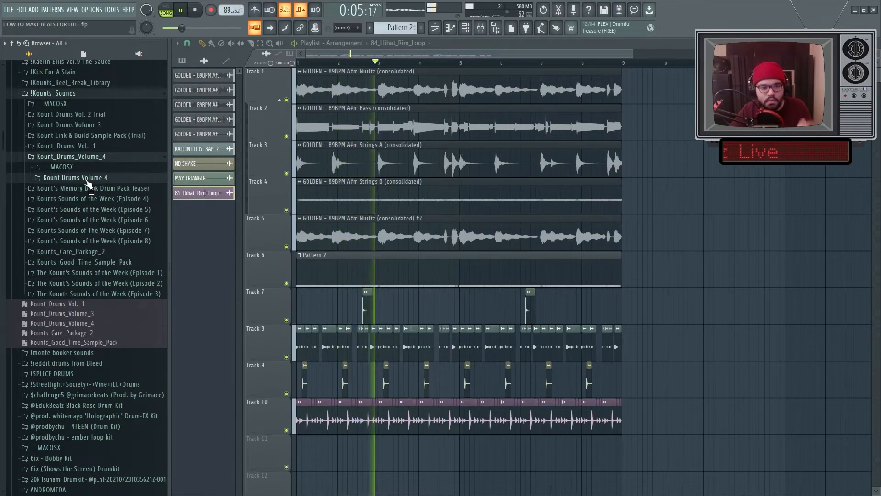
pyautogui.click(100, 209)
pyautogui.click(94, 230)
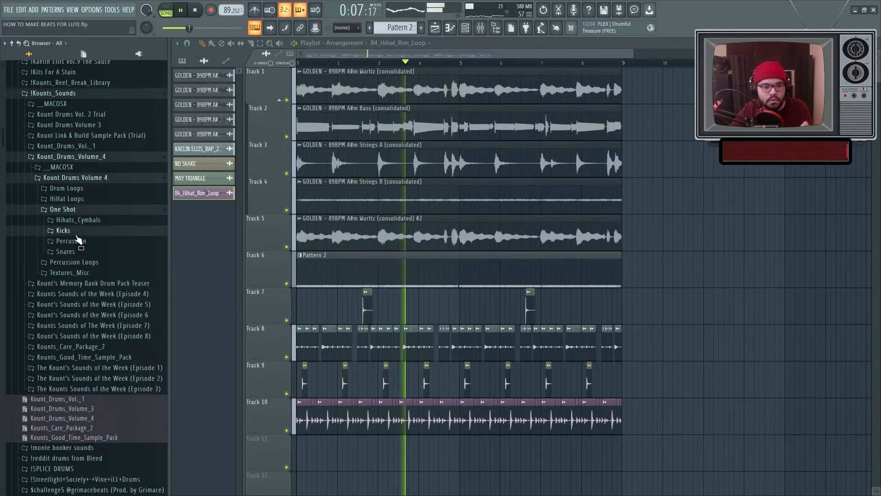
pyautogui.press('Down')
pyautogui.press('Down')
pyautogui.press('Down')
pyautogui.press('space')
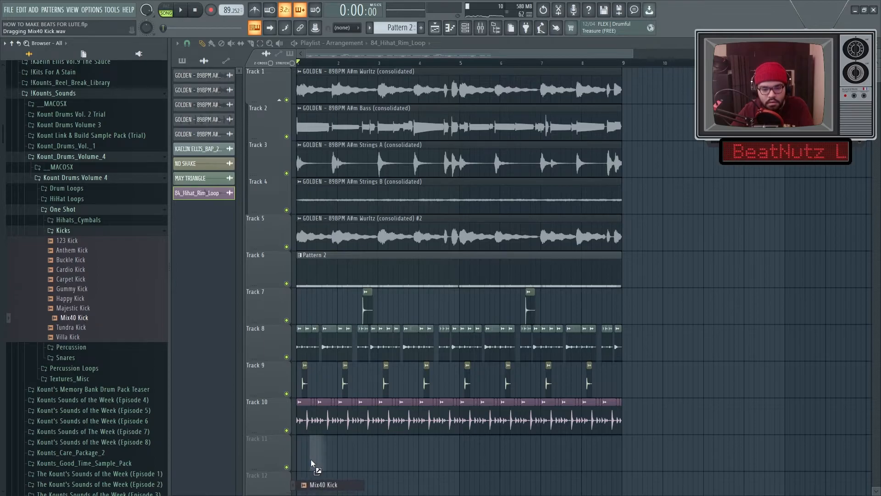
pyautogui.moveTo(311, 464); pyautogui.dragTo(311, 463)
# Step: Position Mix40 Kick clips on Tracks 12 and 11 near the start of the first bar
pyautogui.scroll(5, 332, 455)
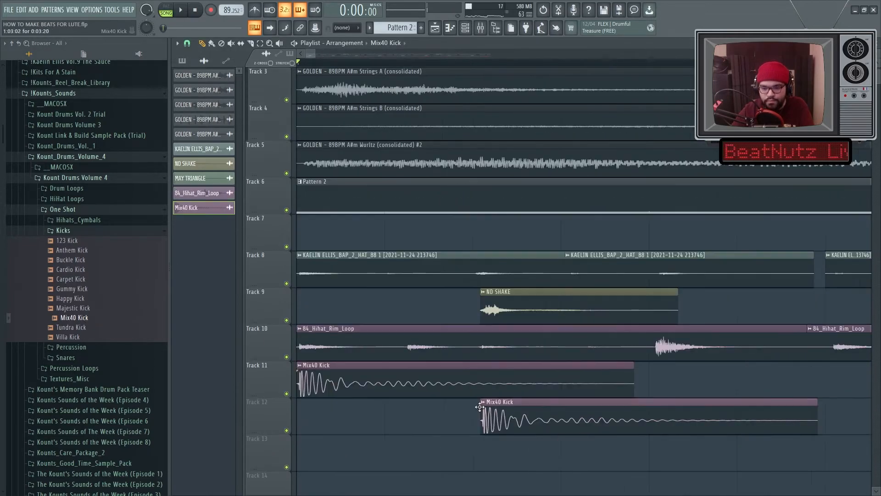
pyautogui.press('space')
pyautogui.scroll(-1, 476, 451)
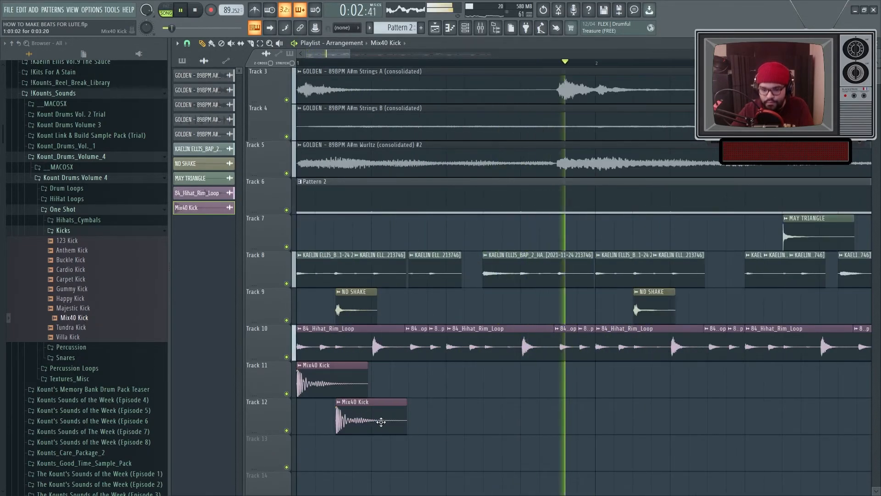
pyautogui.press('space')
pyautogui.press('space')
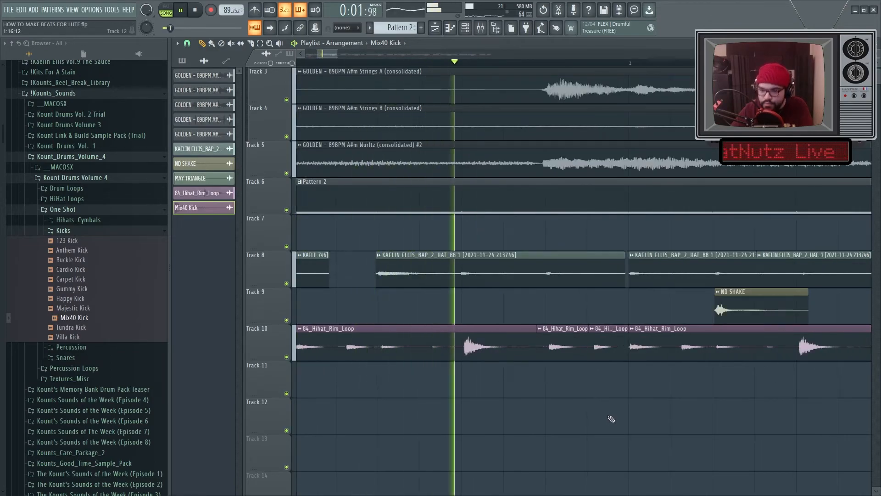
pyautogui.click(661, 413)
pyautogui.moveTo(654, 416); pyautogui.dragTo(623, 420)
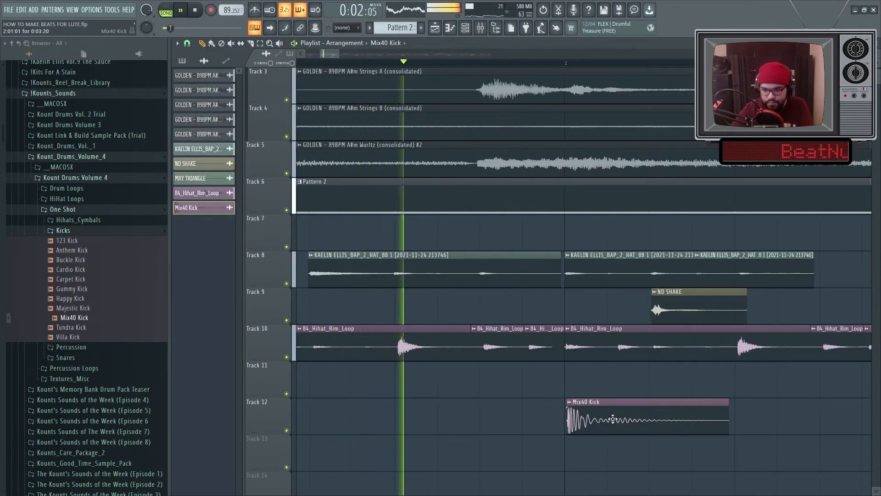
pyautogui.moveTo(616, 417); pyautogui.dragTo(538, 417)
pyautogui.press('space')
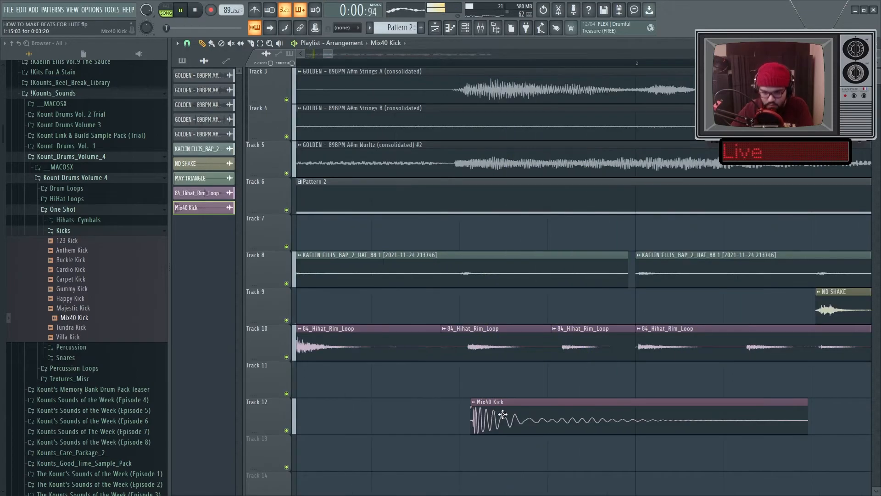
pyautogui.moveTo(512, 416); pyautogui.dragTo(424, 415)
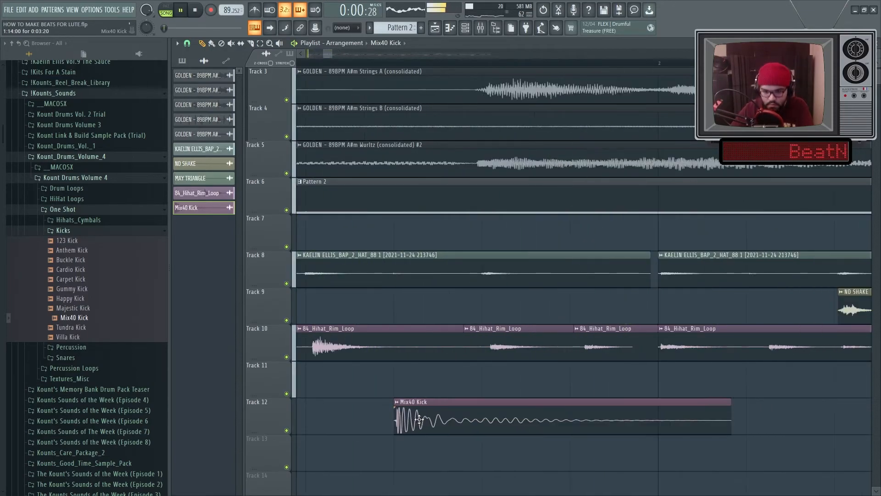
pyautogui.click(432, 421)
pyautogui.click(482, 380)
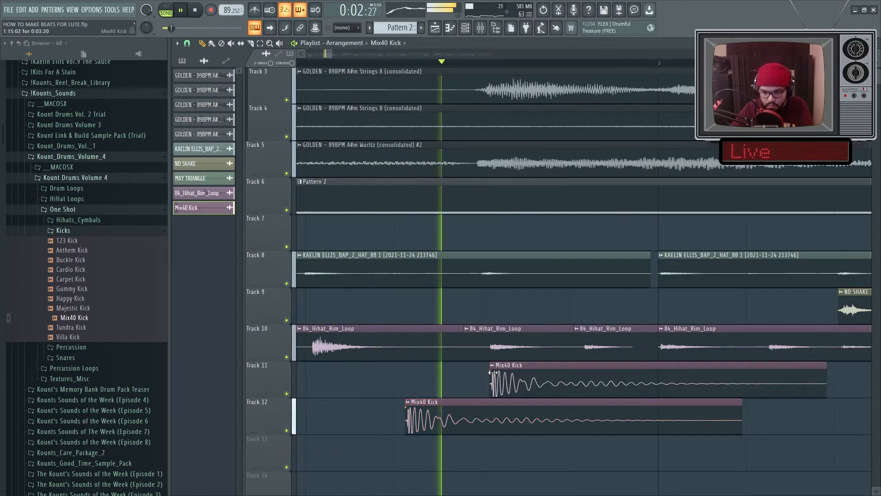